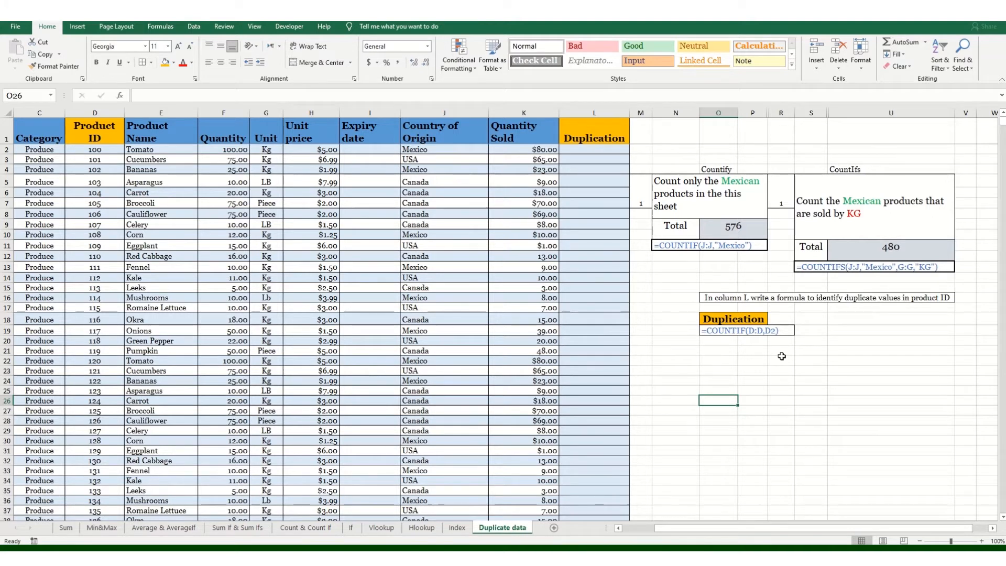
# Step: Enter =COUNT(J:J) in O26 to count the Country of Origin column, which returns 0
pyautogui.write('=')
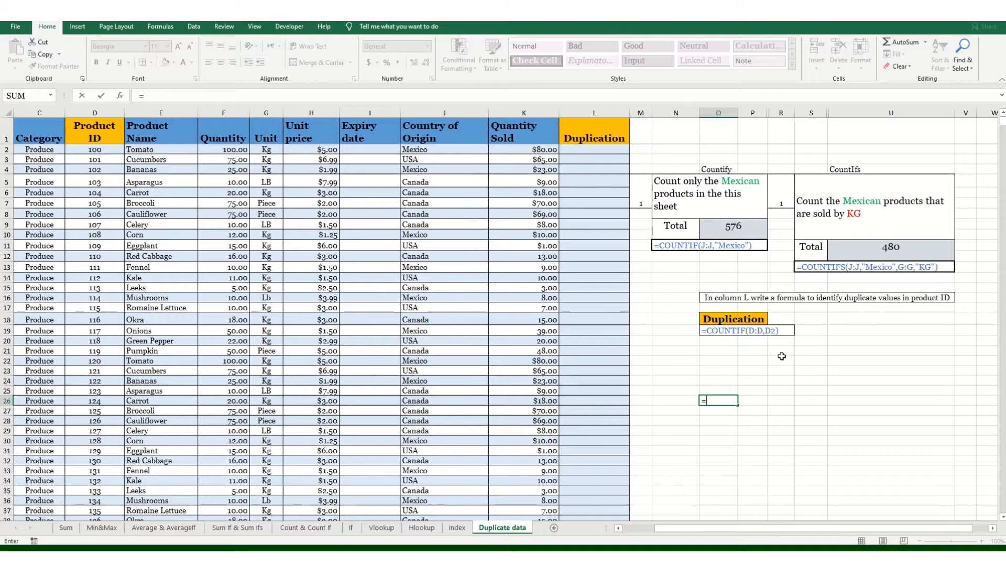
pyautogui.write('coun')
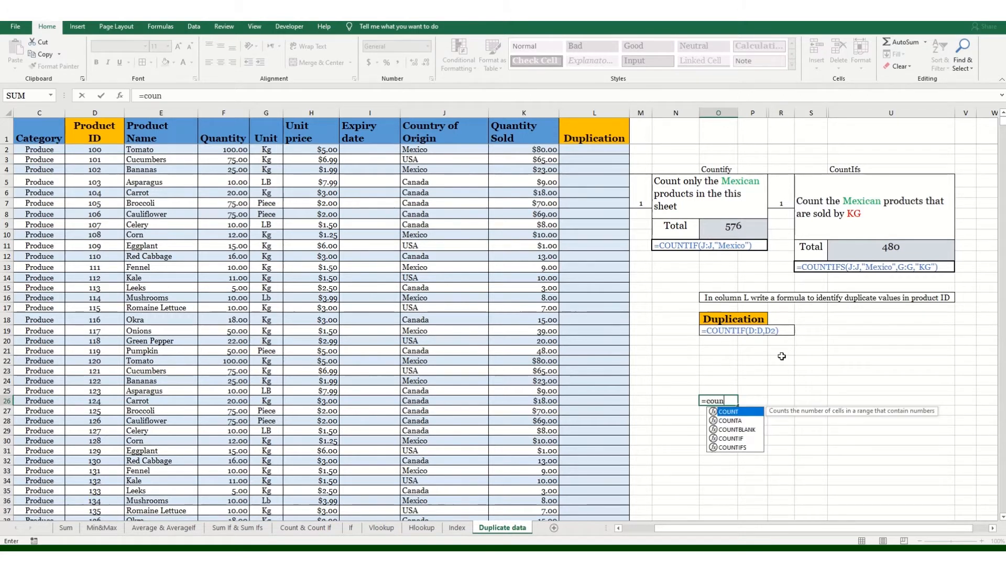
pyautogui.press('Tab')
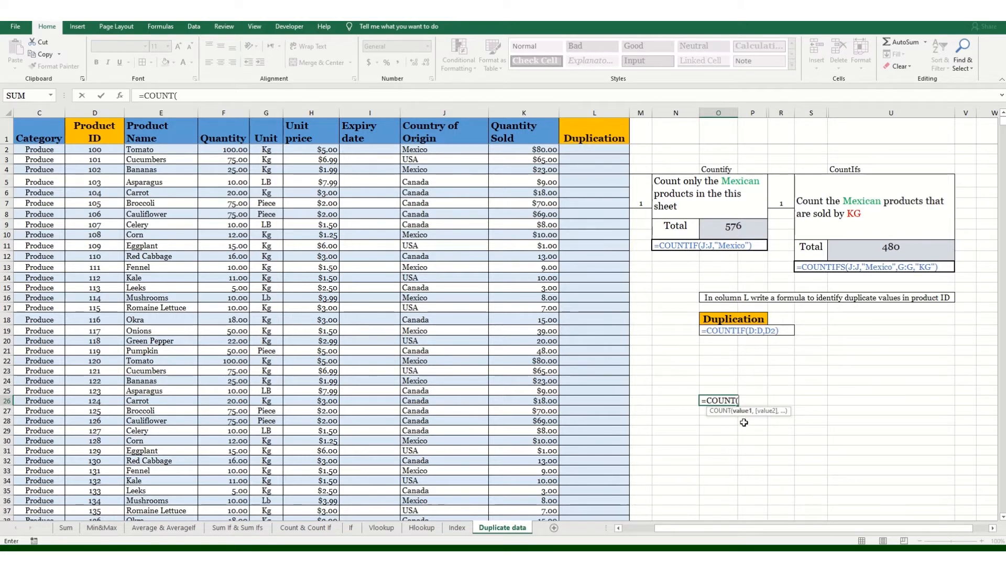
pyautogui.click(453, 110)
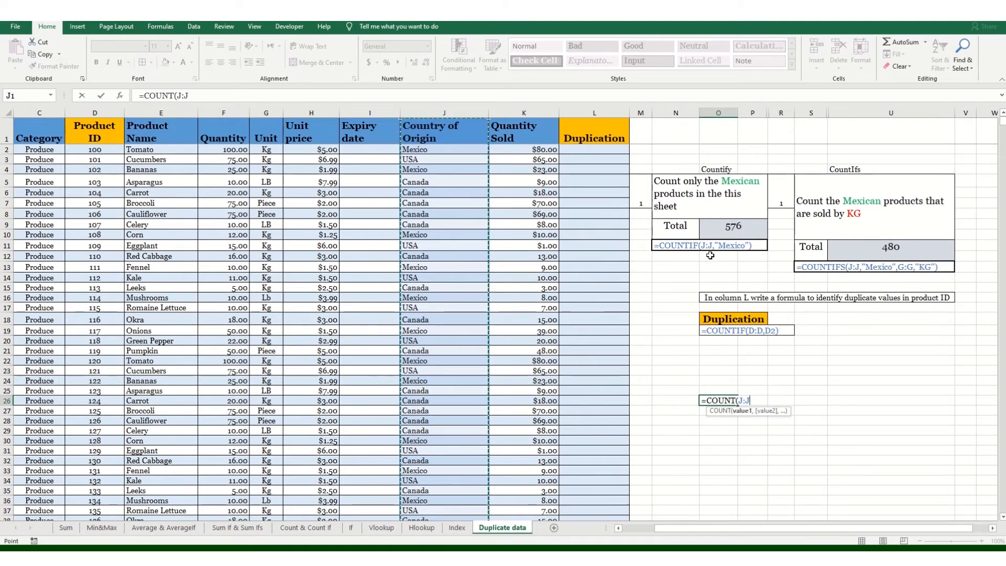
pyautogui.write(')')
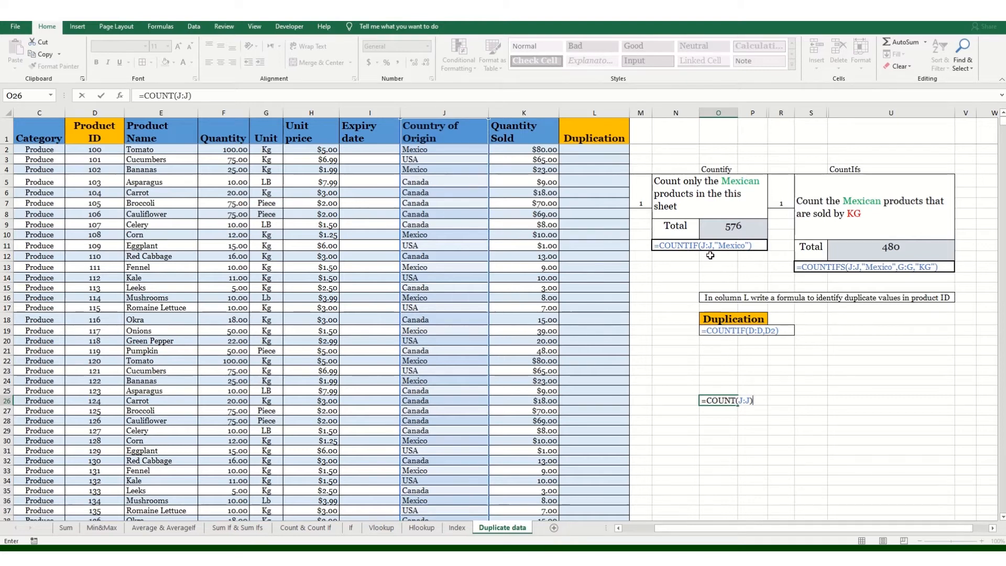
pyautogui.press('Return')
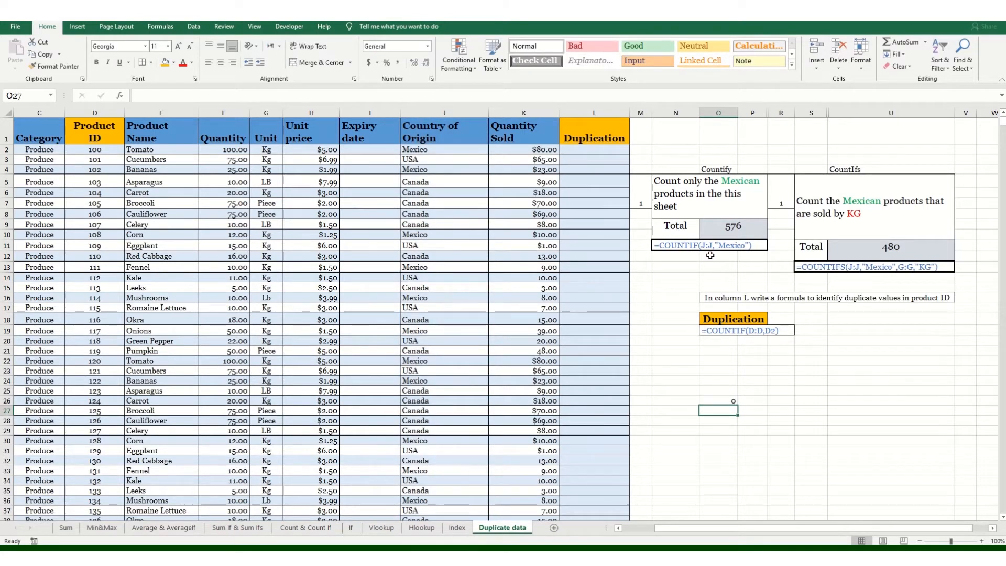
# Step: Change the O26 formula to =COUNTA(J:J), giving 1921
pyautogui.press('Up')
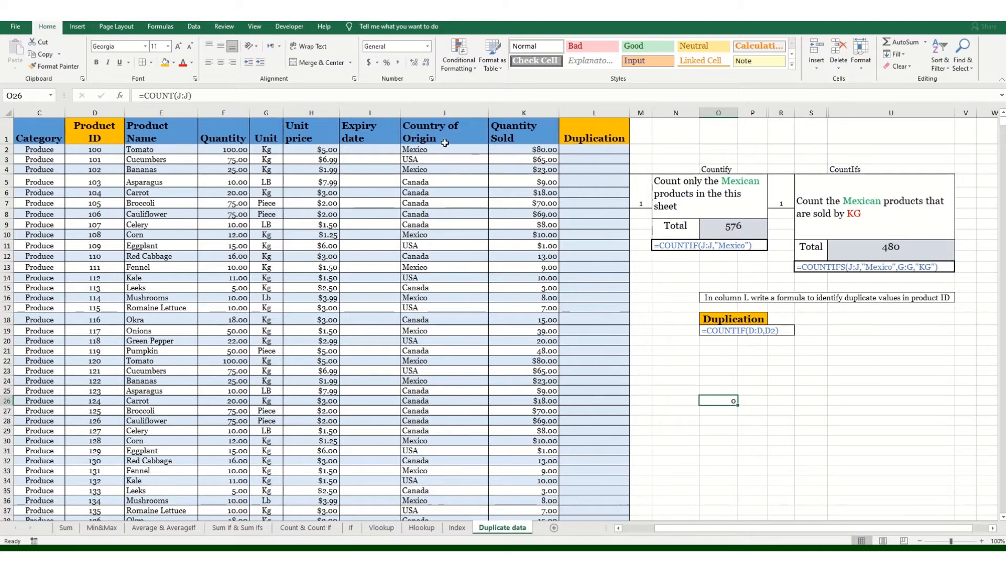
pyautogui.moveTo(419, 149); pyautogui.dragTo(419, 286)
pyautogui.click(477, 290)
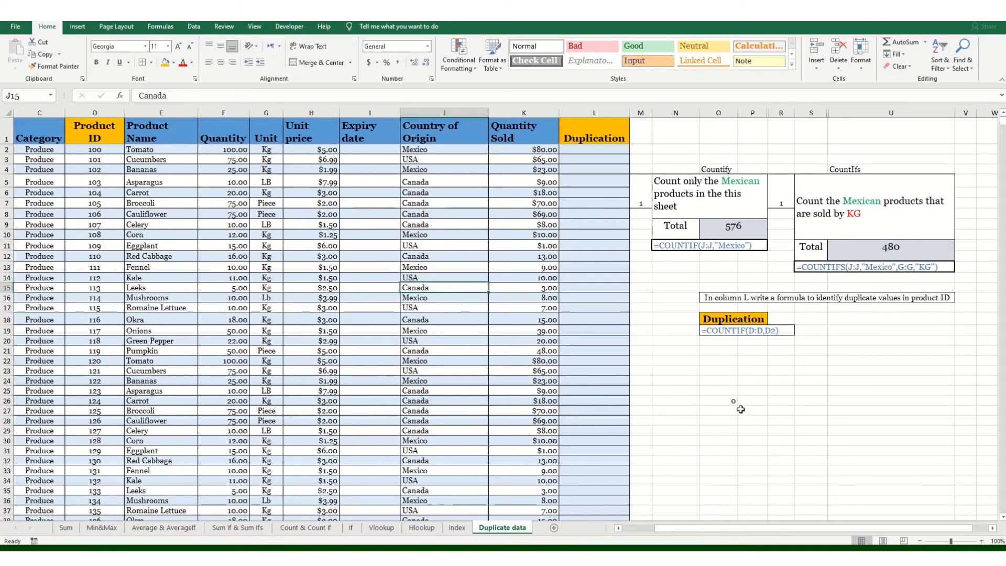
pyautogui.click(719, 400)
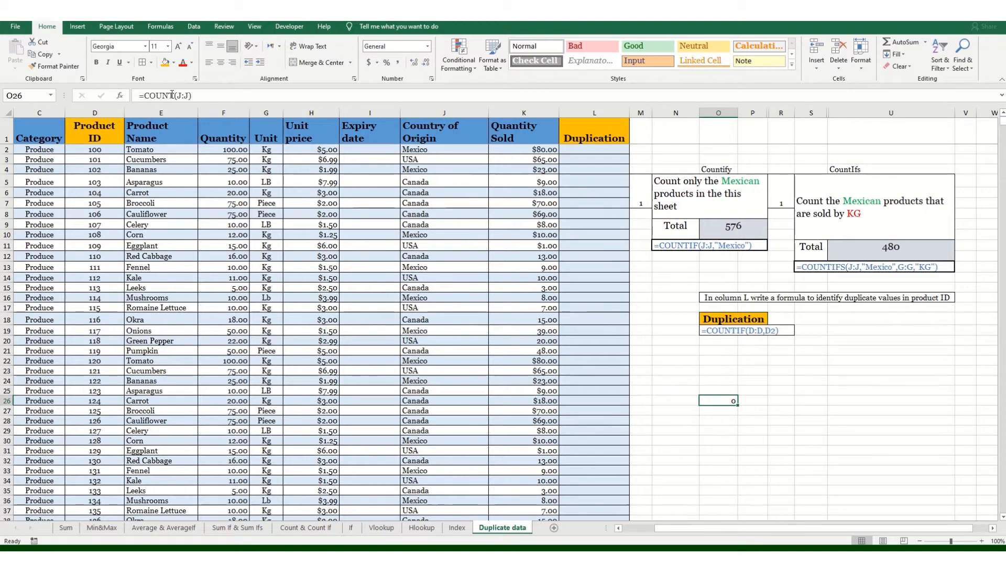
pyautogui.click(200, 97)
pyautogui.write('a')
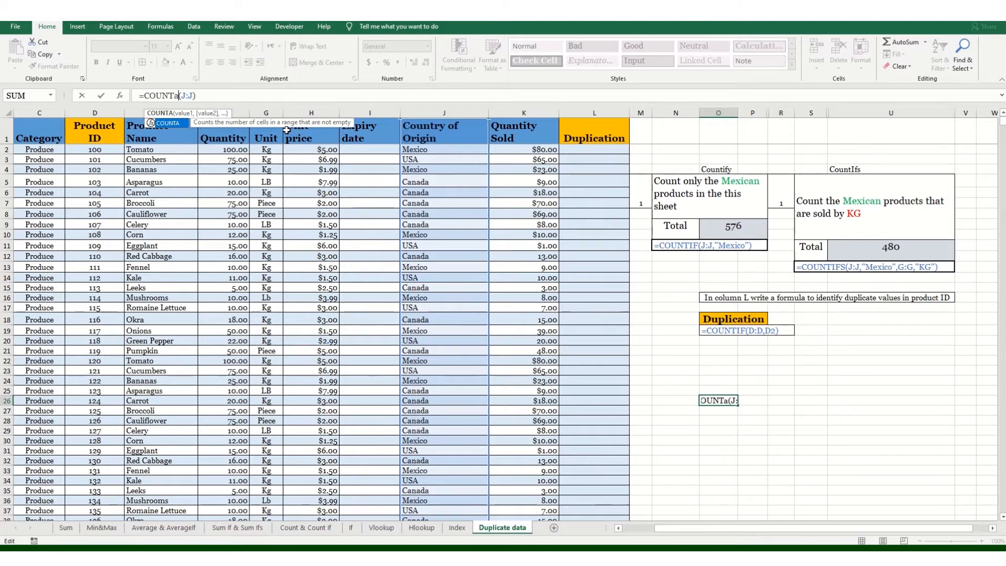
pyautogui.press('Return')
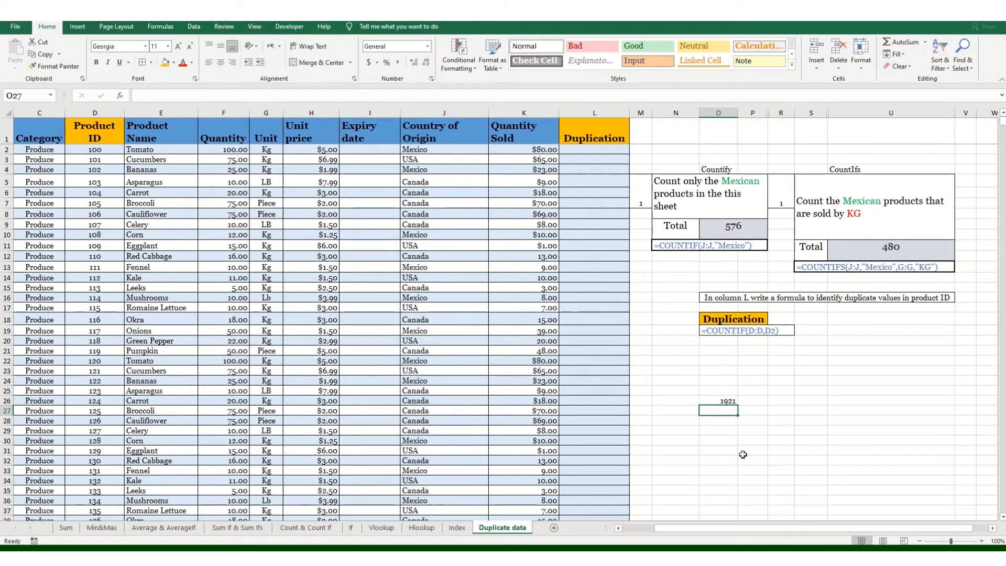
# Step: Delete the trial COUNTA count from O26
pyautogui.press('Up')
pyautogui.press('Right')
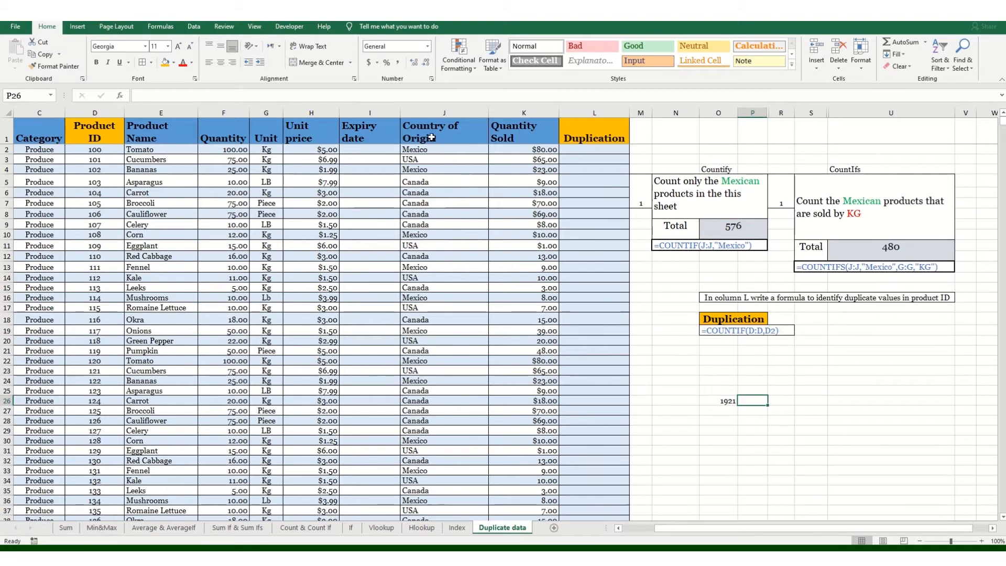
pyautogui.moveTo(422, 150); pyautogui.dragTo(422, 222)
pyautogui.click(721, 401)
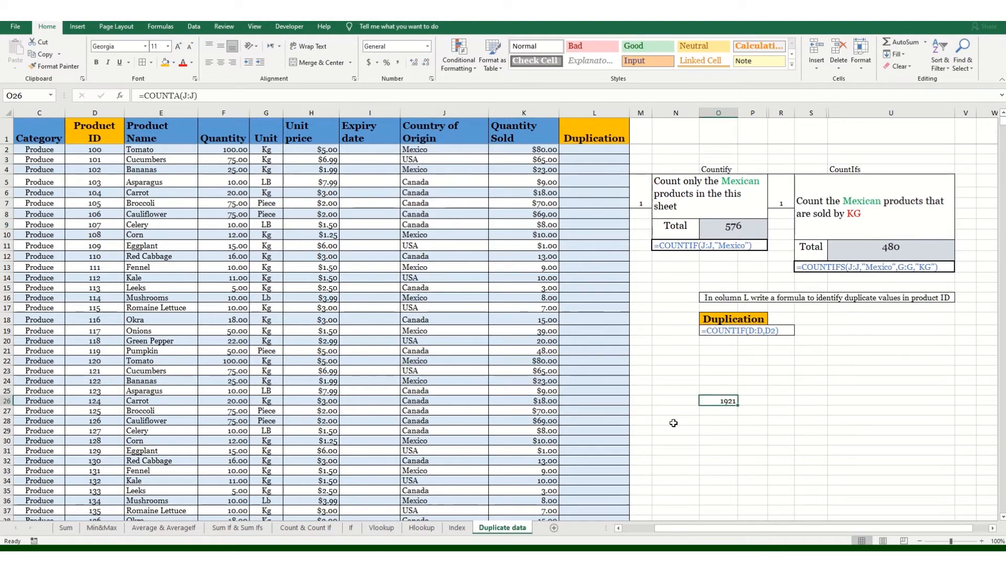
pyautogui.click(725, 411)
pyautogui.click(728, 401)
pyautogui.press('Delete')
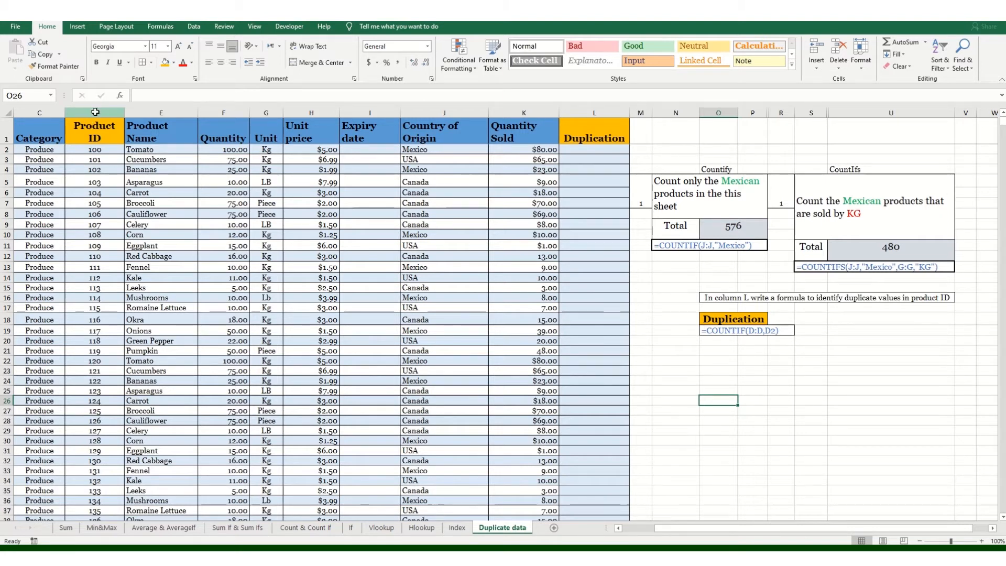
# Step: Highlight duplicate values in column D with Light Red Fill with Dark Red Text
pyautogui.click(95, 112)
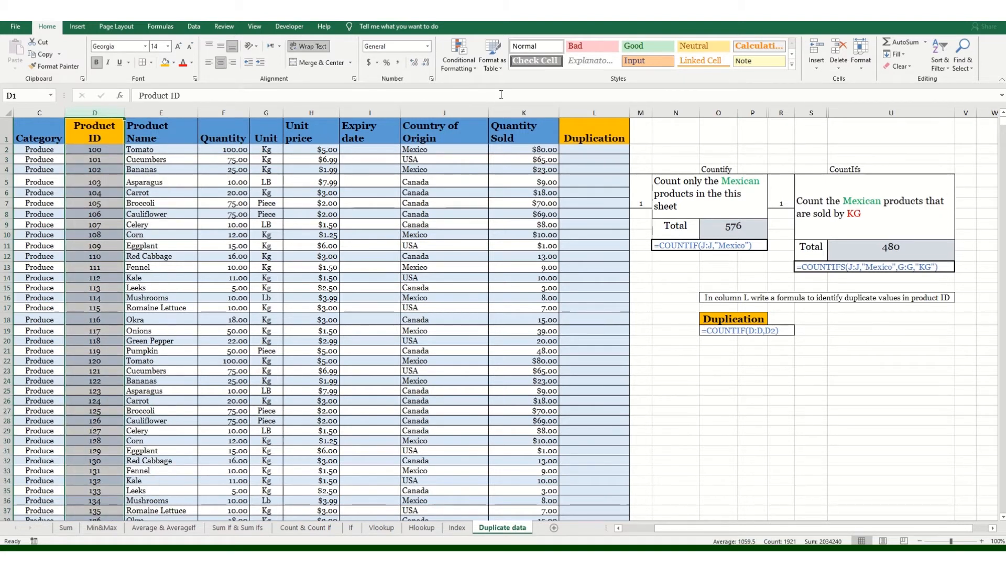
pyautogui.click(467, 66)
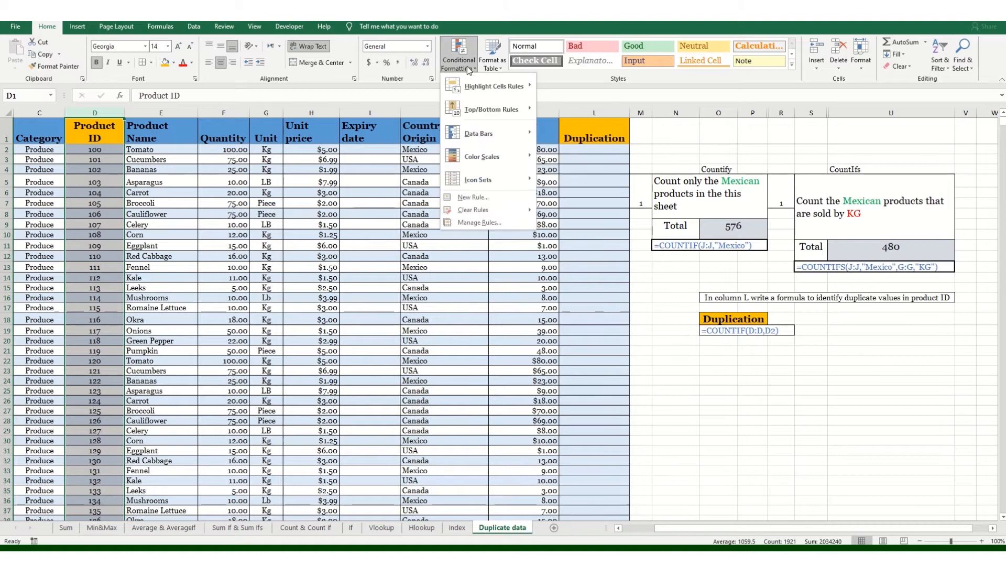
pyautogui.moveTo(488, 89)
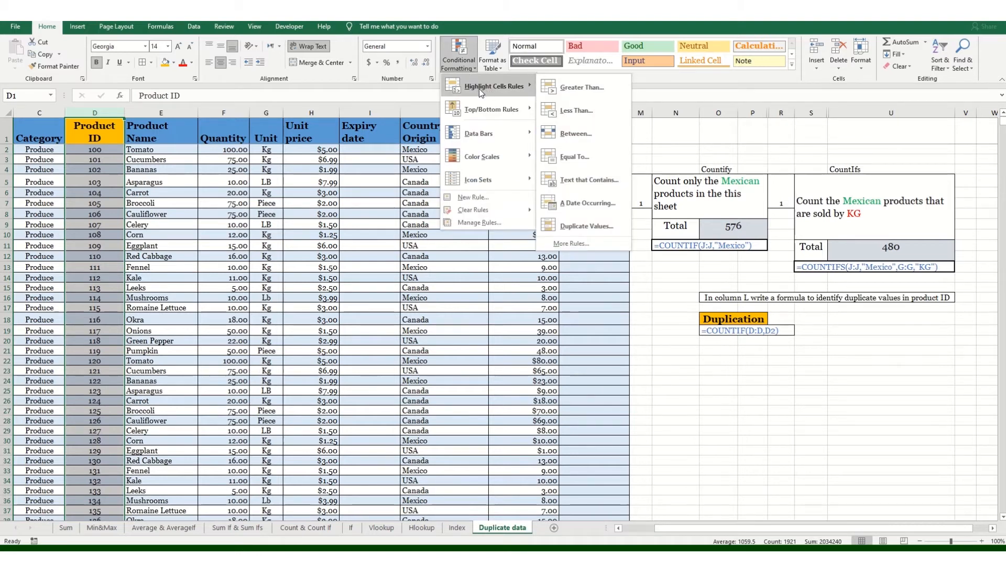
pyautogui.click(589, 226)
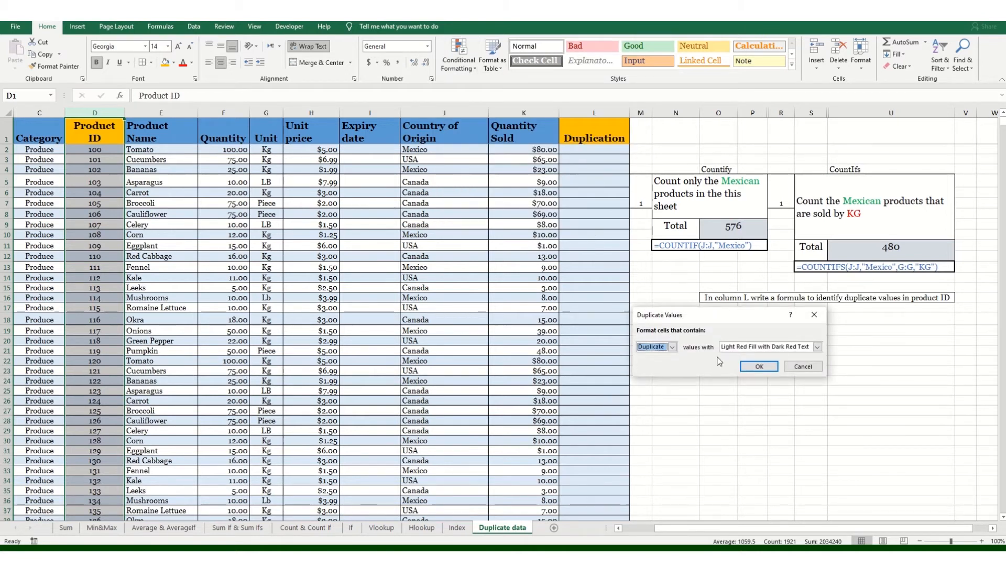
pyautogui.click(756, 347)
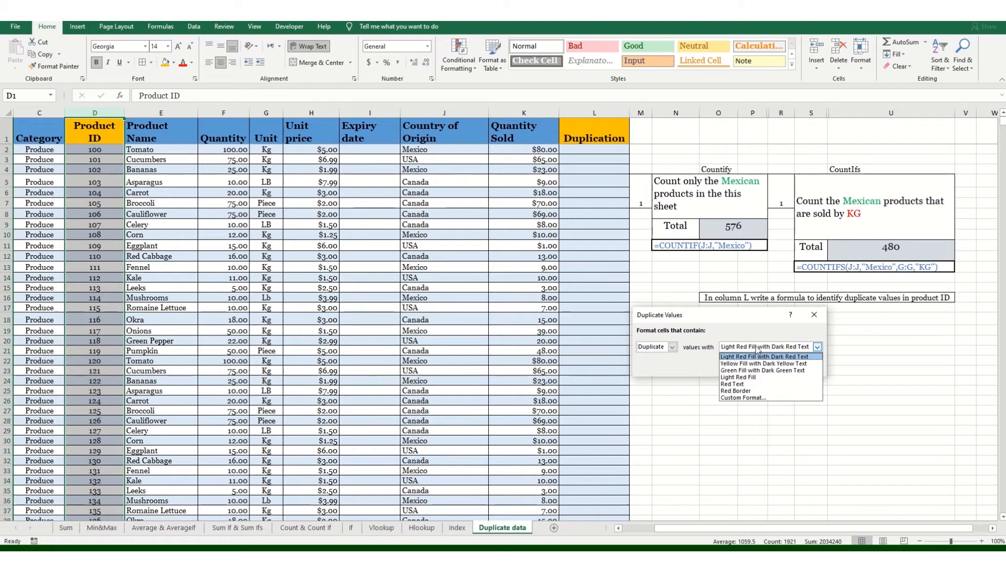
pyautogui.click(757, 356)
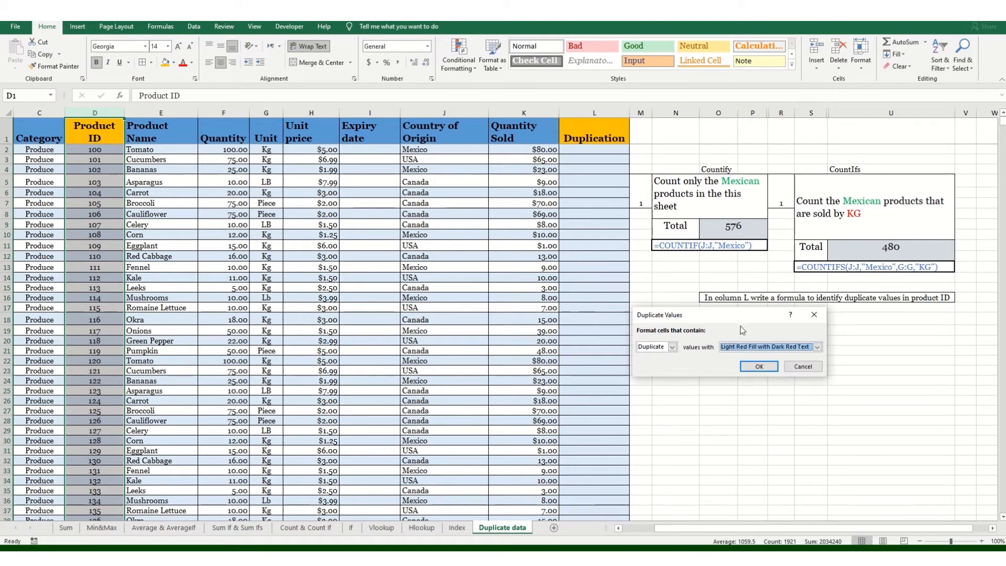
pyautogui.click(758, 366)
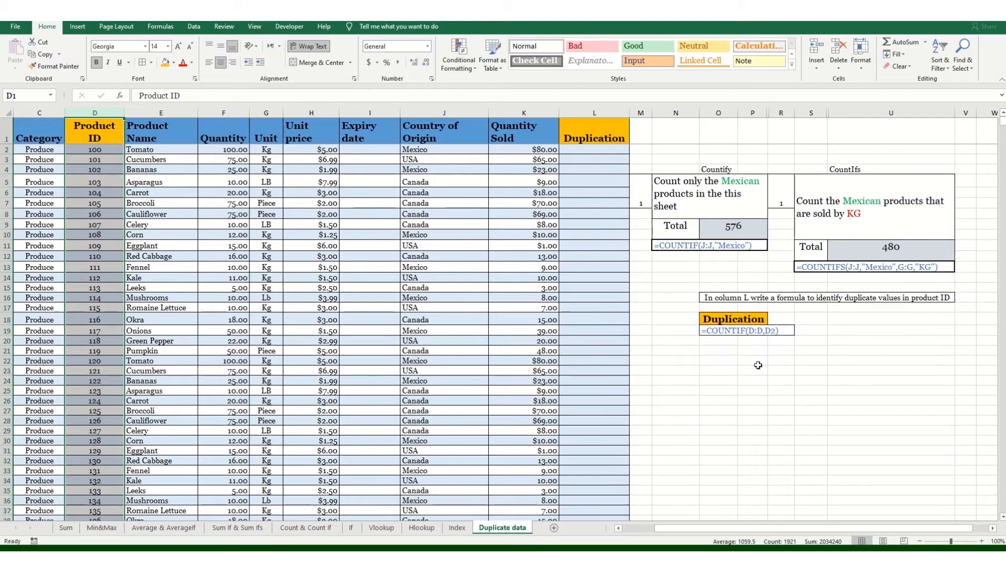
# Step: Change D6's Product ID from 104 to 103 so it duplicates D5
pyautogui.click(107, 299)
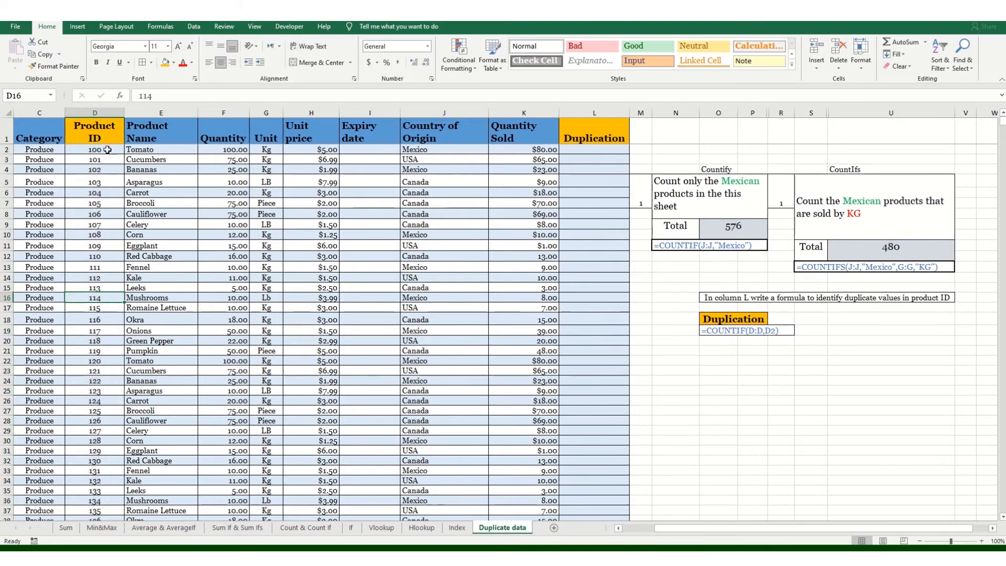
pyautogui.scroll(-7, 107, 149)
pyautogui.scroll(7, 109, 180)
pyautogui.click(110, 193)
pyautogui.click(113, 185)
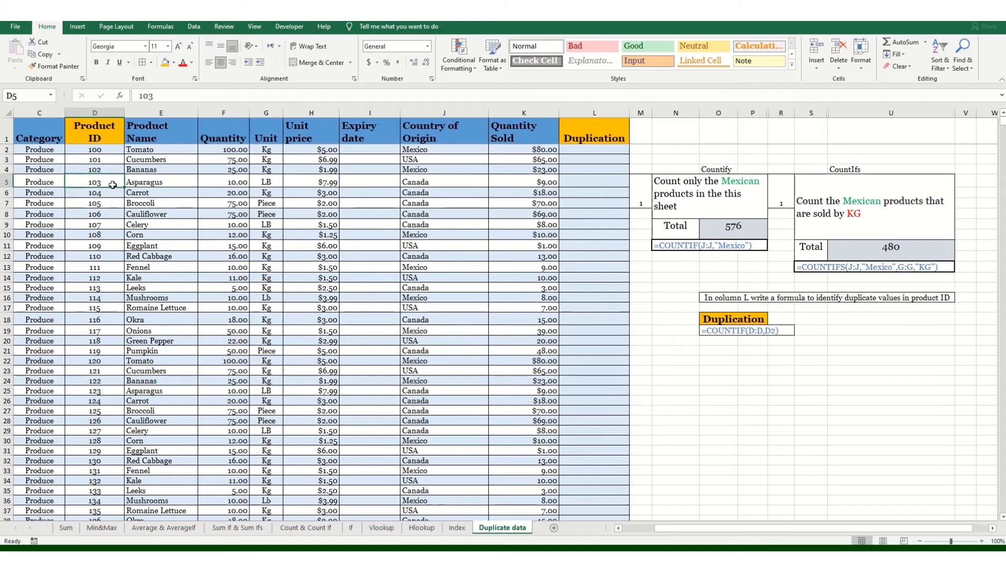
pyautogui.click(110, 193)
pyautogui.doubleClick(110, 194)
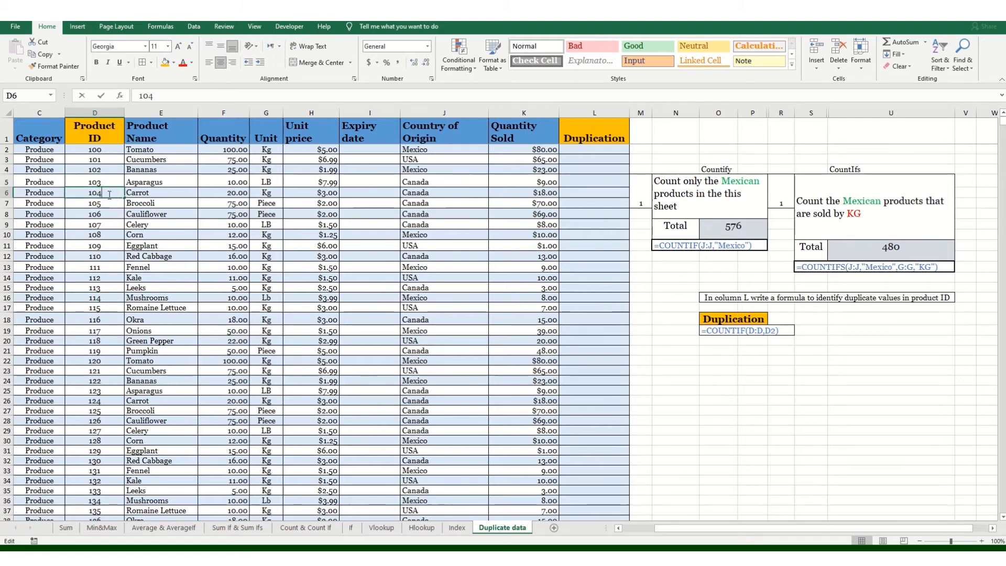
pyautogui.press('BackSpace')
pyautogui.write('3')
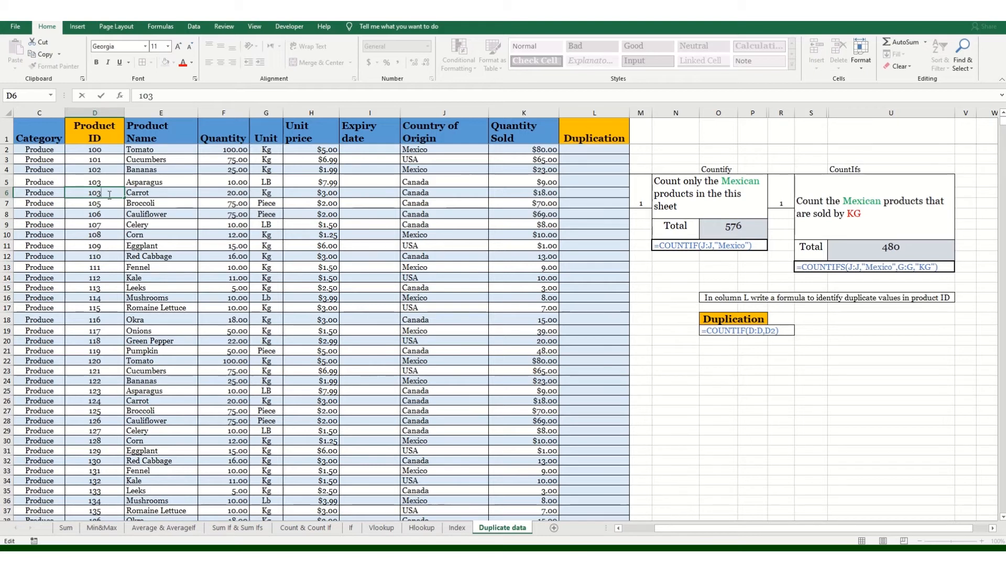
pyautogui.press('Return')
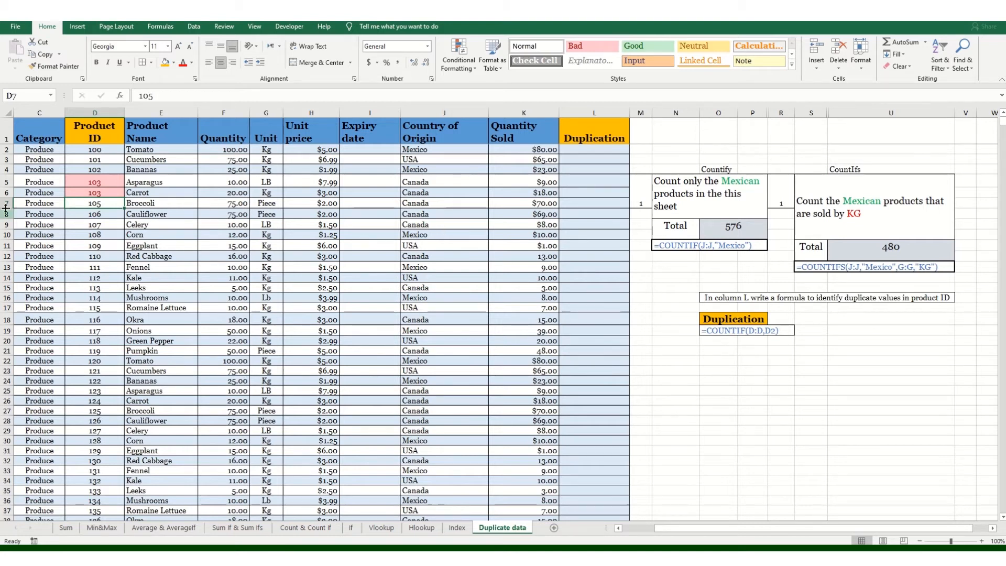
pyautogui.click(596, 150)
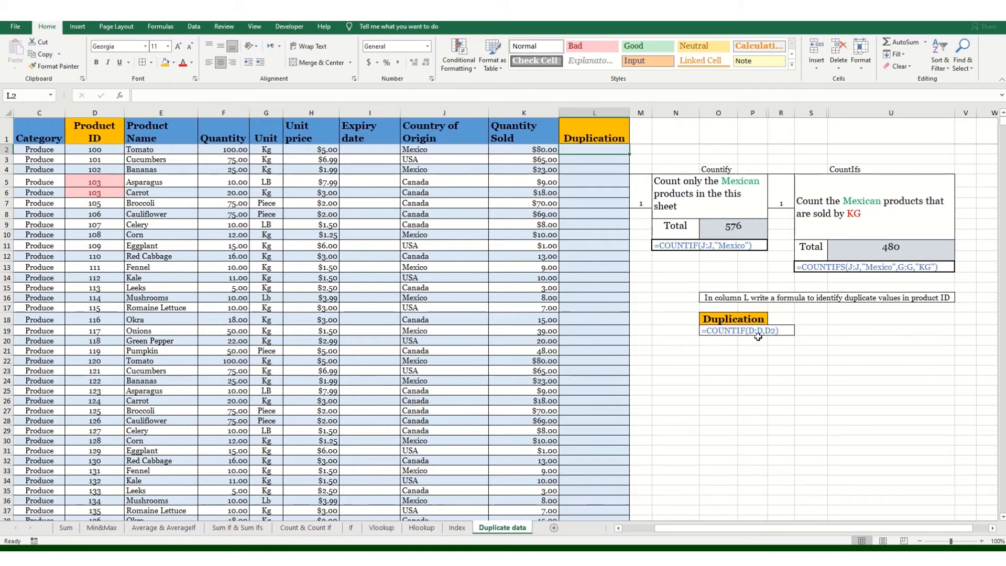
# Step: Enter =COUNTIF(D:D,D2) in cell L2
pyautogui.write('=')
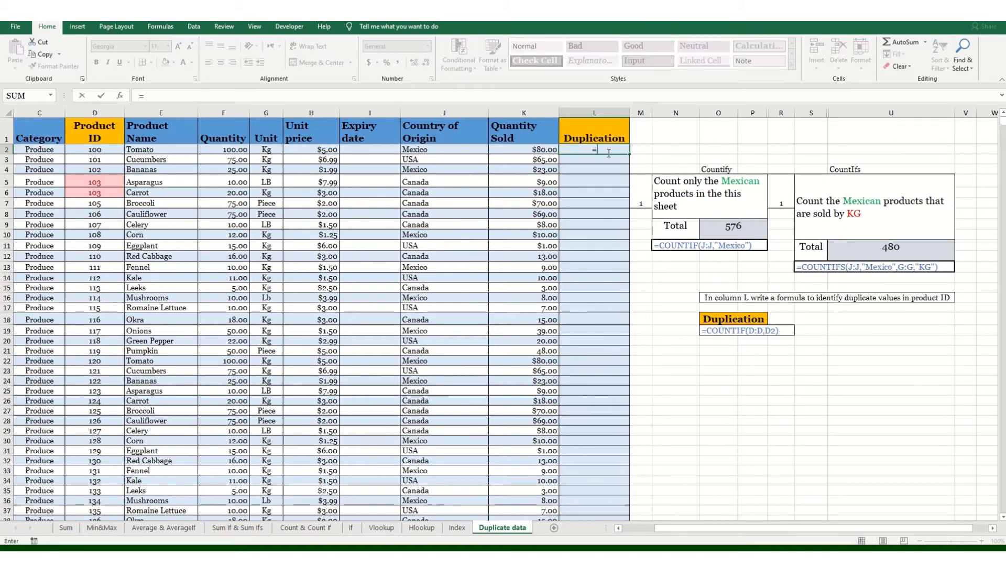
pyautogui.write('count')
pyautogui.press('Down')
pyautogui.press('Down')
pyautogui.press('Down')
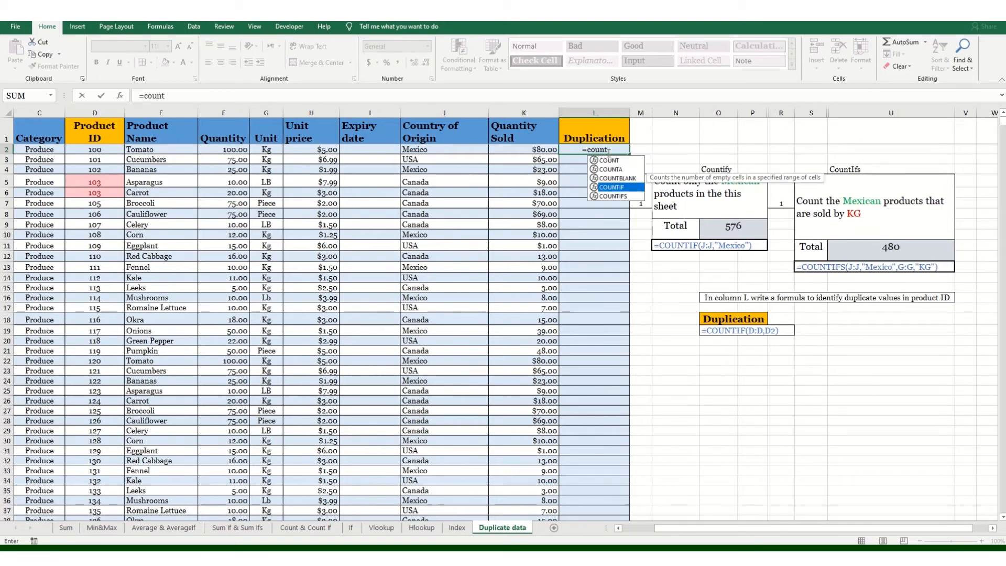
pyautogui.press('Tab')
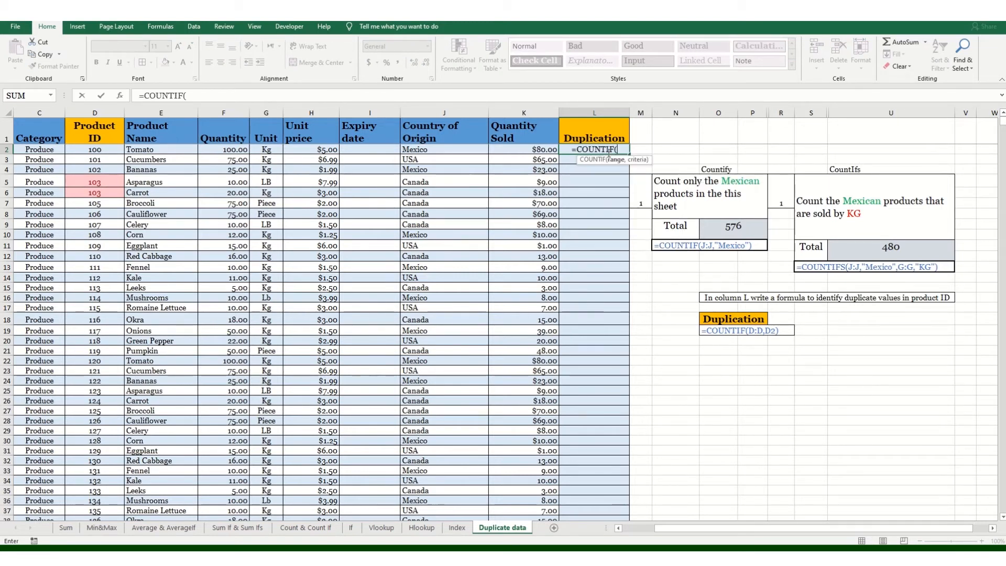
pyautogui.click(104, 114)
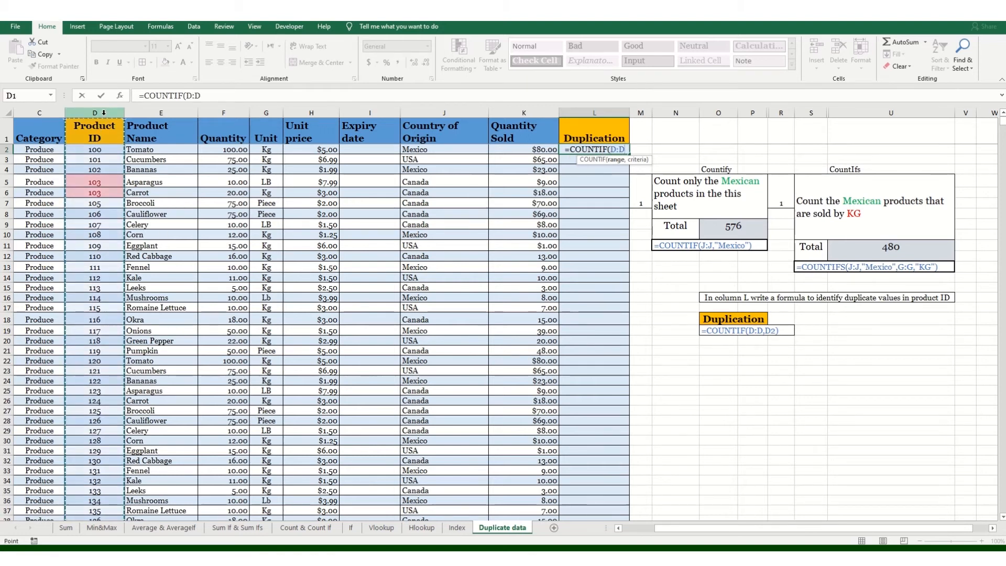
pyautogui.write(',')
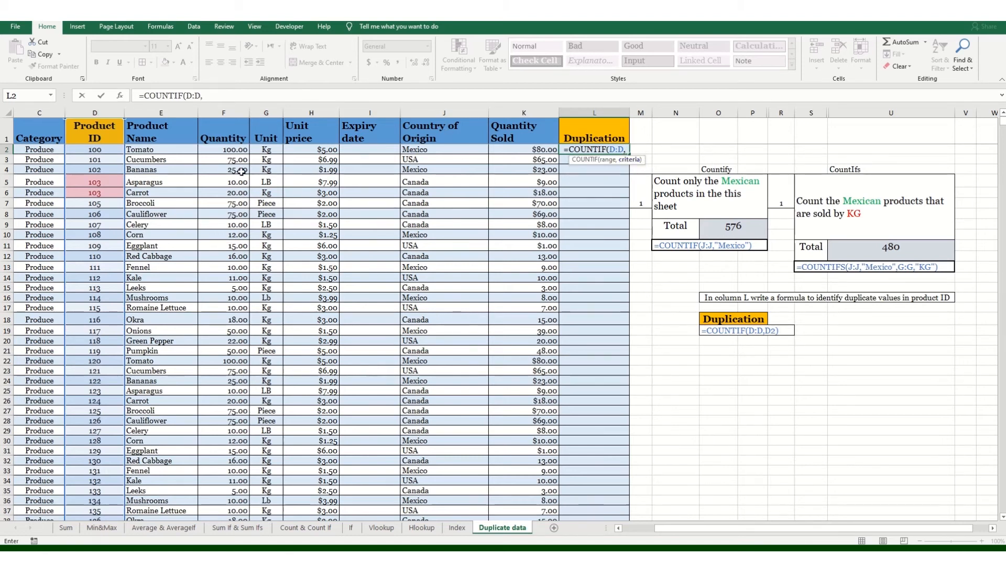
pyautogui.click(96, 150)
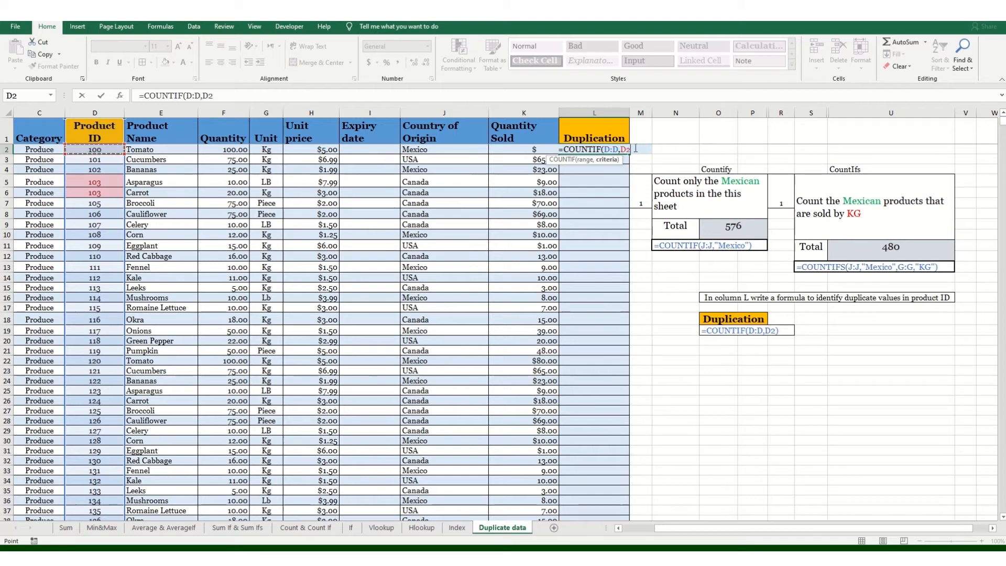
pyautogui.write(')')
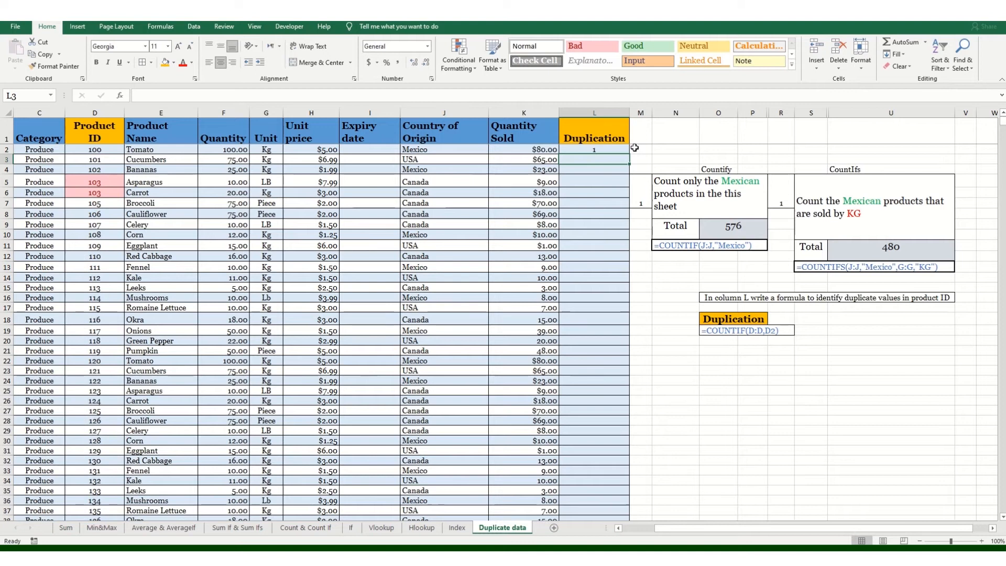
# Step: Copy the COUNTIF formula down column L, confirming 2 beside both ID 103 rows
pyautogui.click(598, 148)
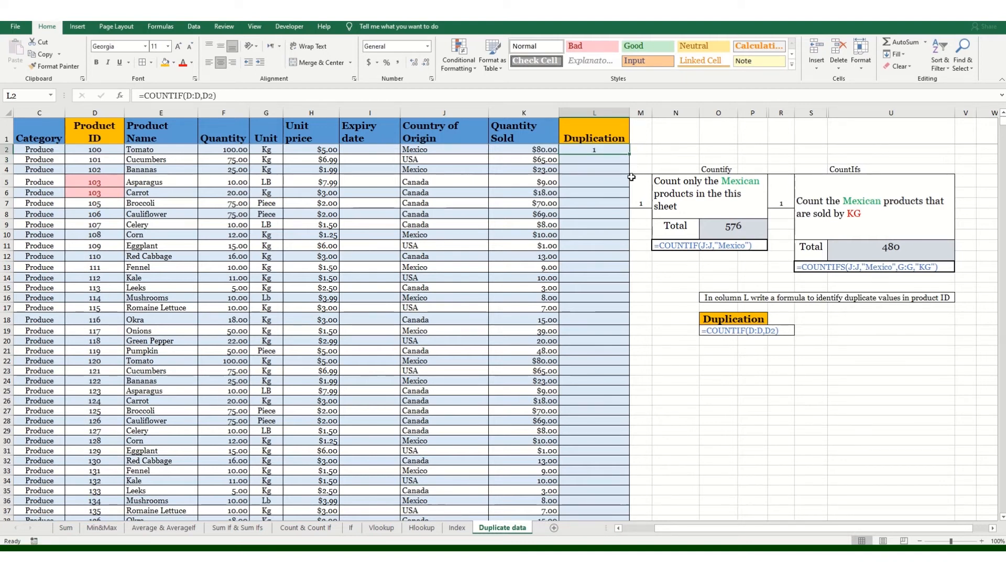
pyautogui.click(525, 149)
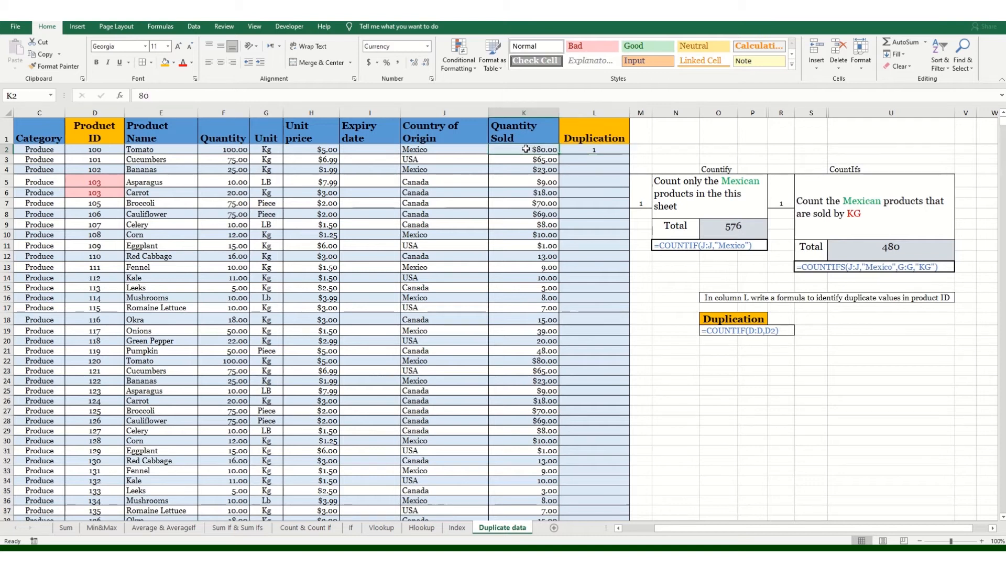
pyautogui.hotkey('ctrl', 'Down')
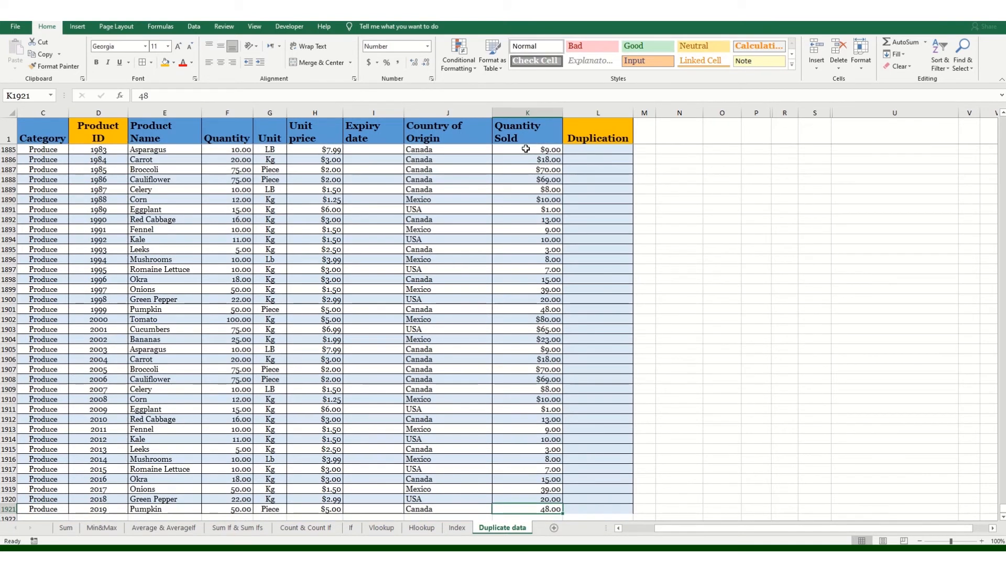
pyautogui.press('Right')
pyautogui.hotkey('ctrl', 'Up')
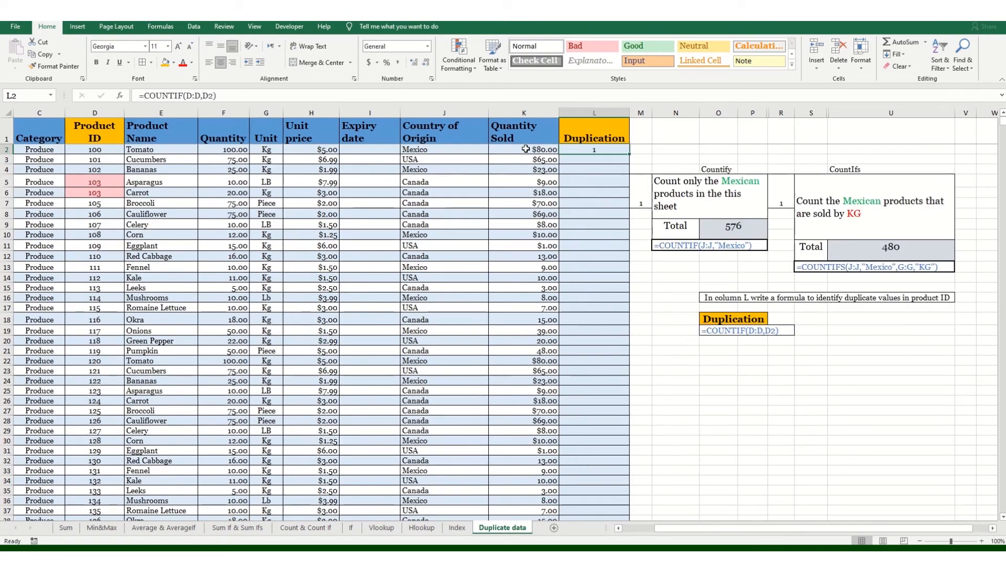
pyautogui.doubleClick(629, 152)
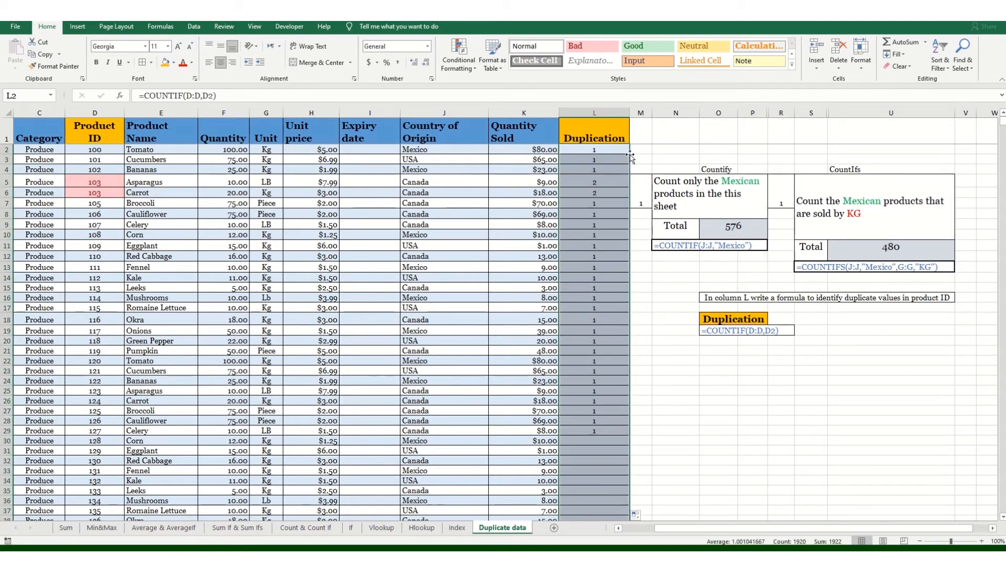
pyautogui.click(609, 183)
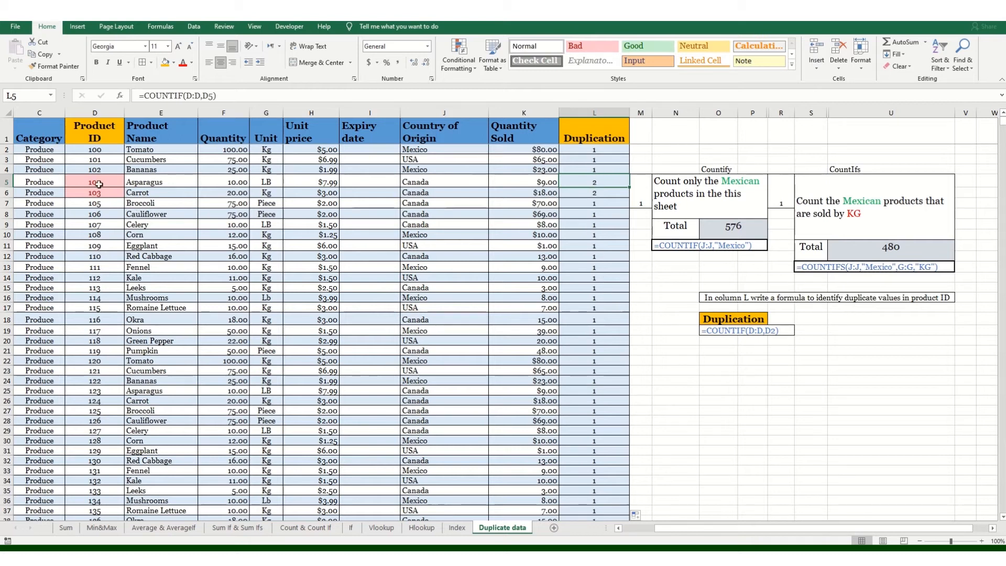
pyautogui.moveTo(8, 181); pyautogui.dragTo(7, 193)
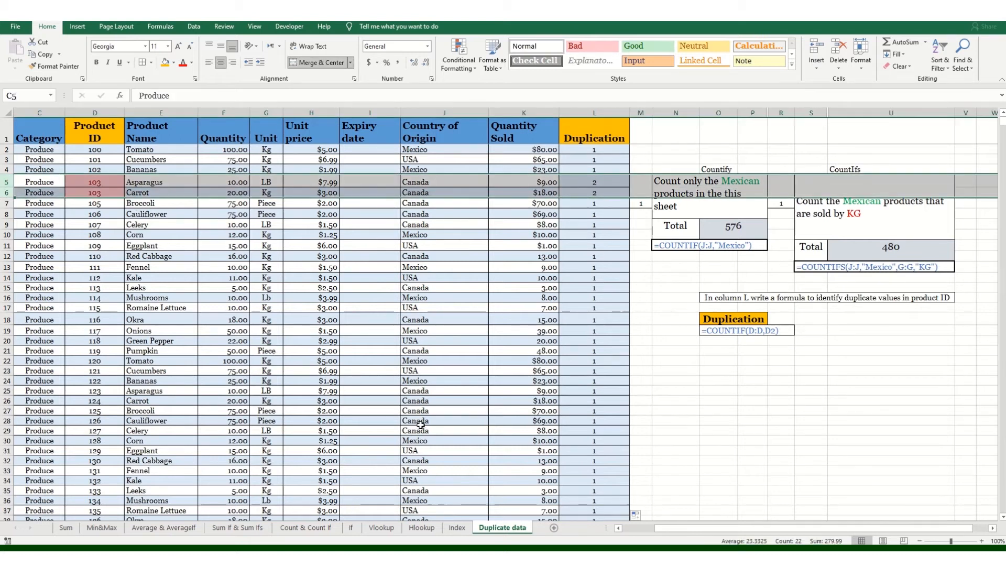
pyautogui.click(618, 182)
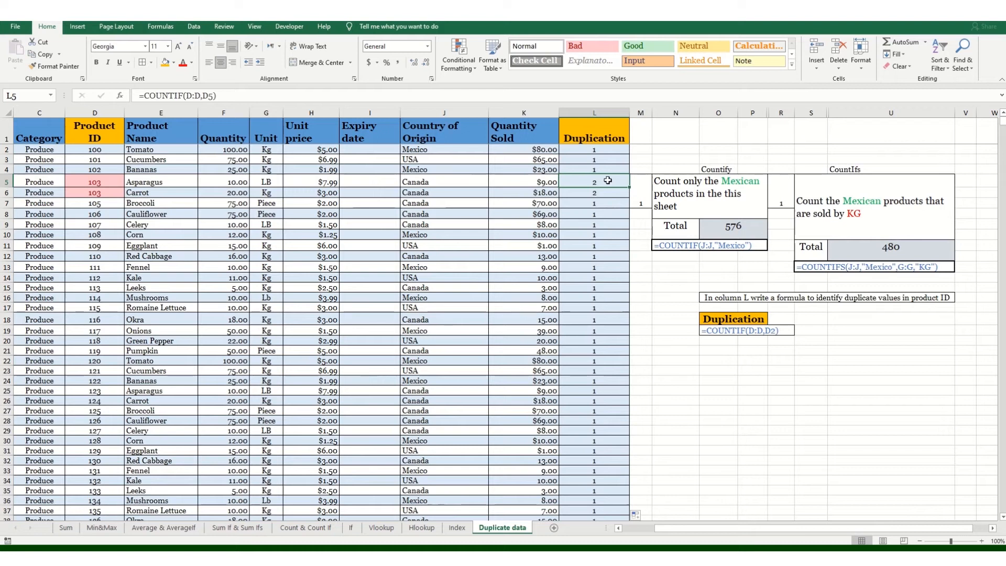
pyautogui.click(97, 181)
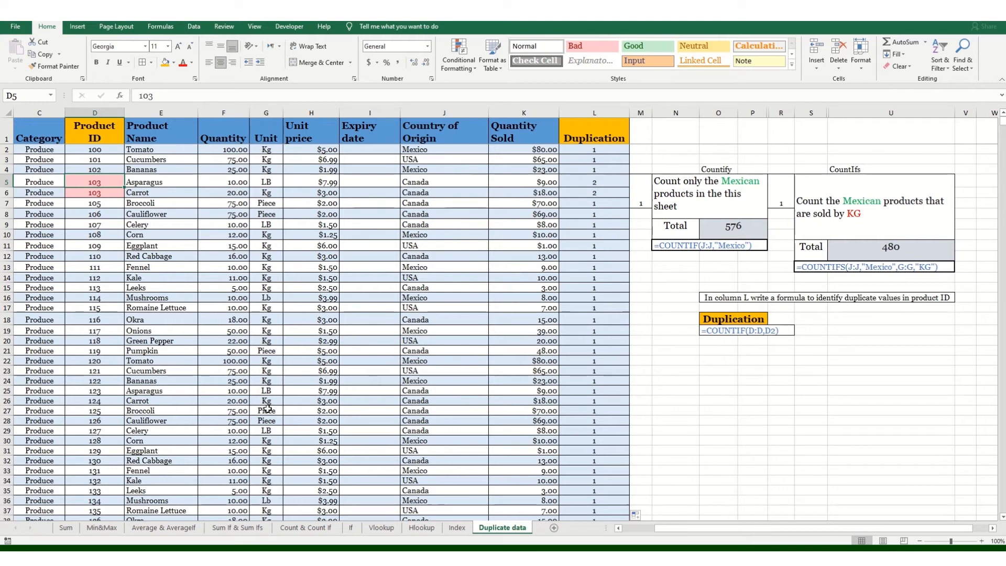
pyautogui.click(634, 360)
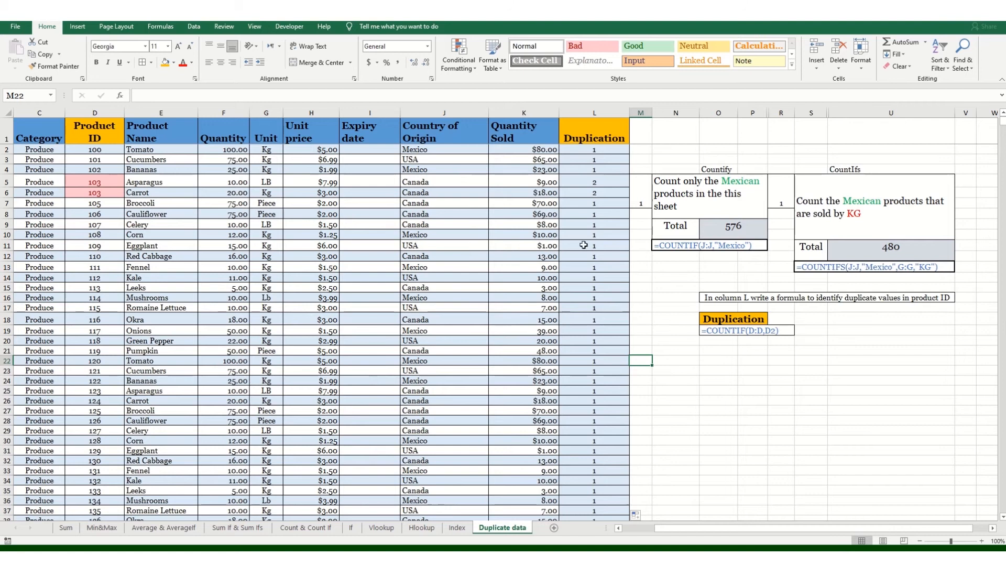
# Step: Scroll back to the top and select the header cells from L1 to E1
pyautogui.scroll(-15, 584, 245)
pyautogui.scroll(-20, 595, 271)
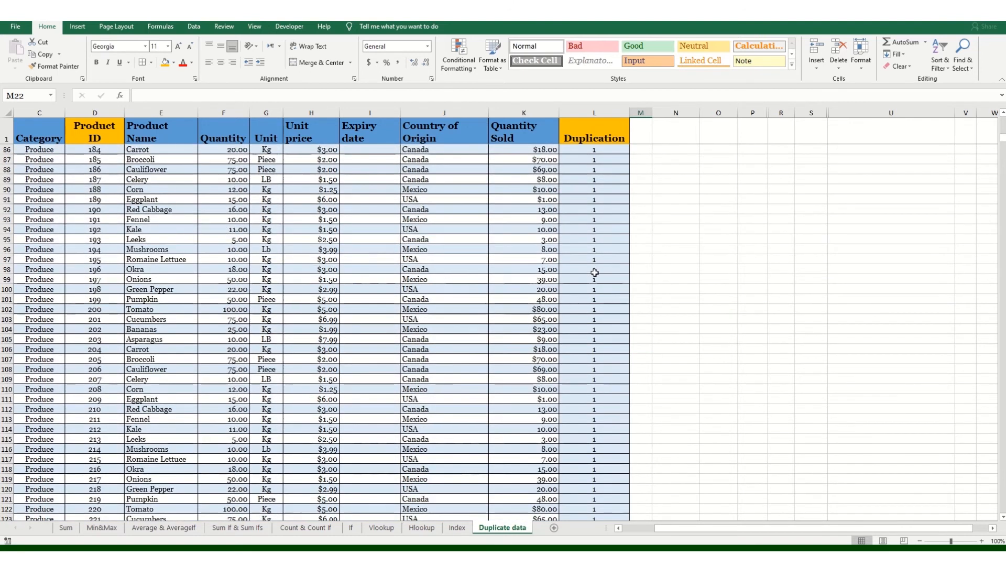
pyautogui.scroll(-11, 595, 282)
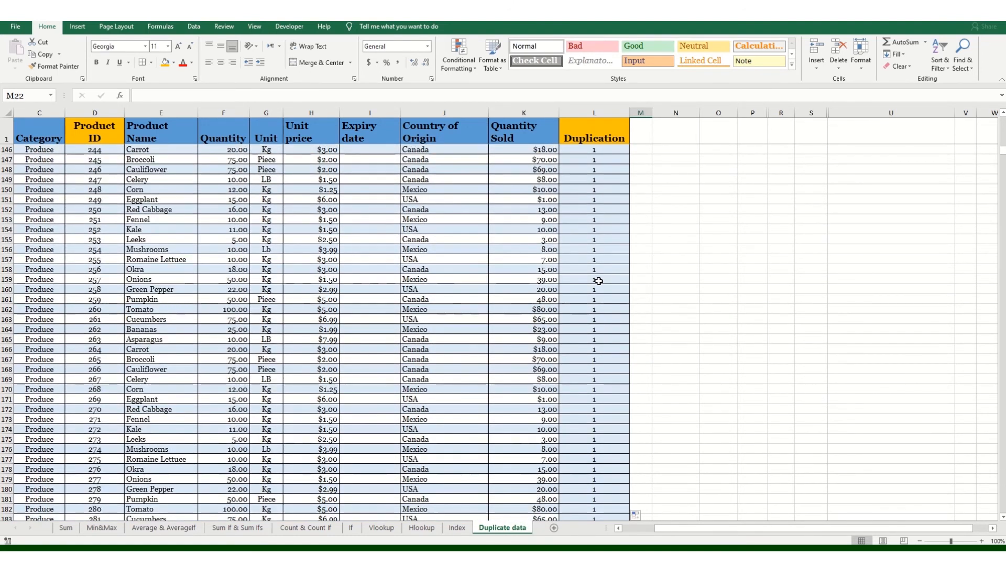
pyautogui.scroll(20, 597, 324)
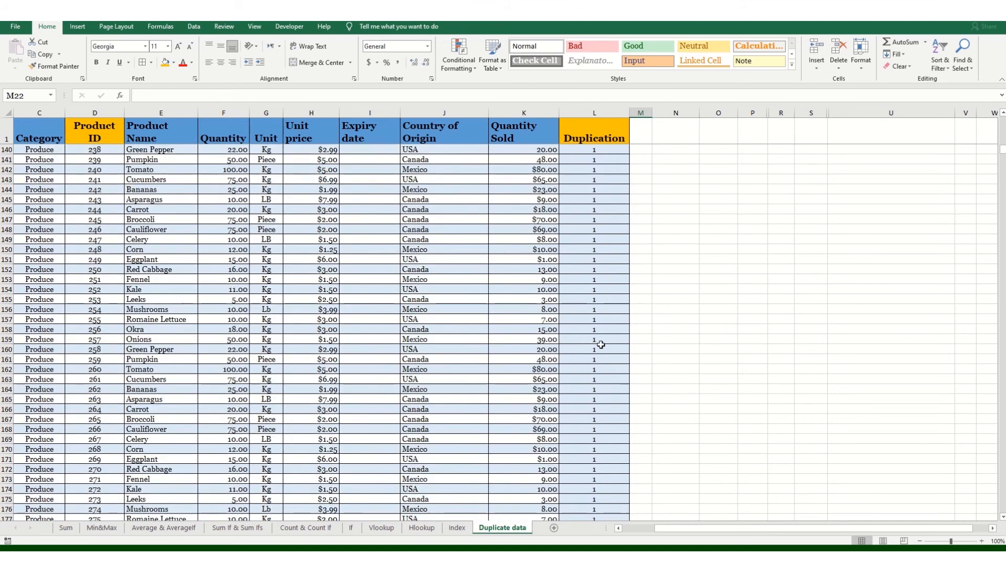
pyautogui.scroll(19, 601, 343)
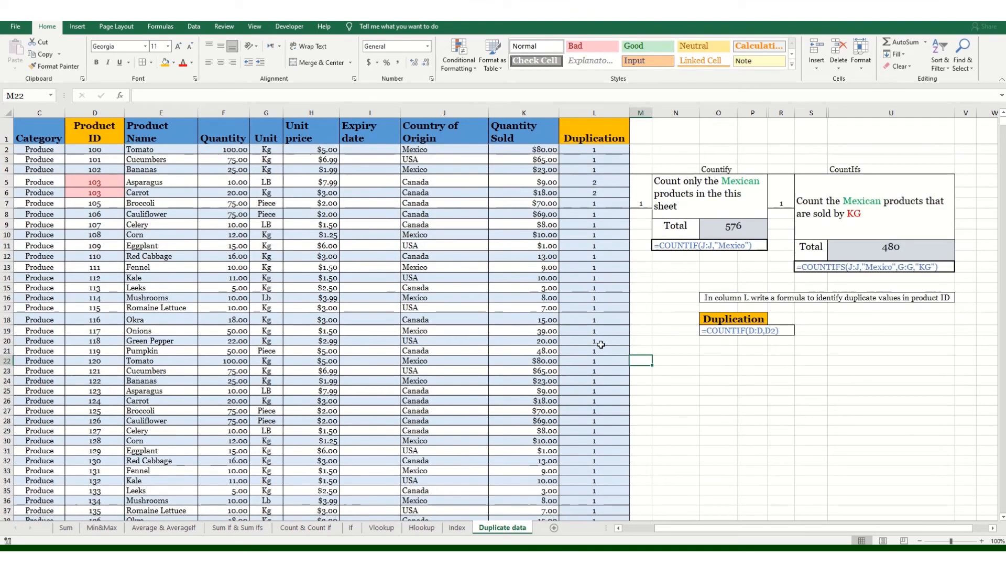
pyautogui.moveTo(597, 133); pyautogui.dragTo(31, 134)
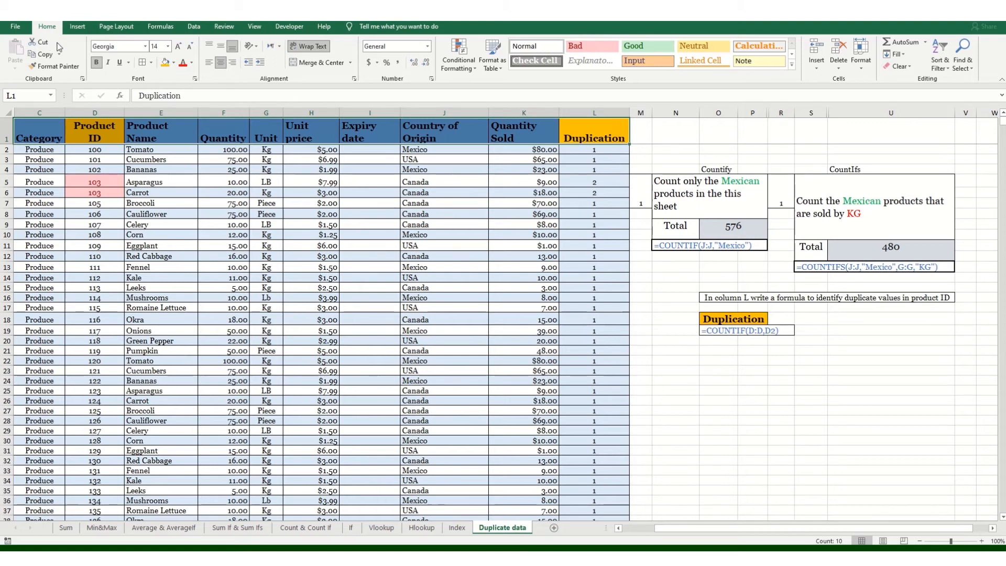
# Step: Add filter arrows to the table headers and show the Duplication column's filter values
pyautogui.click(945, 70)
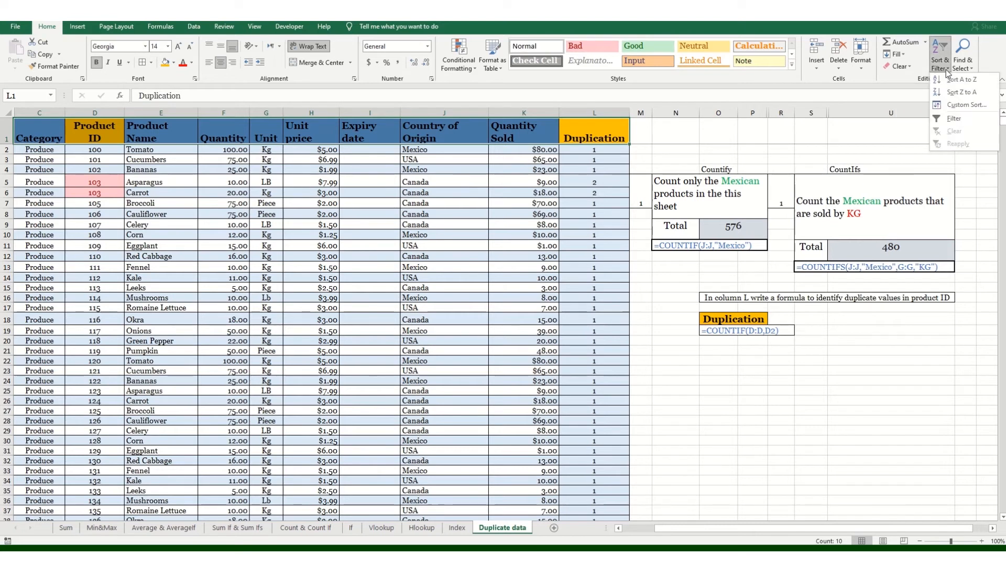
pyautogui.click(957, 121)
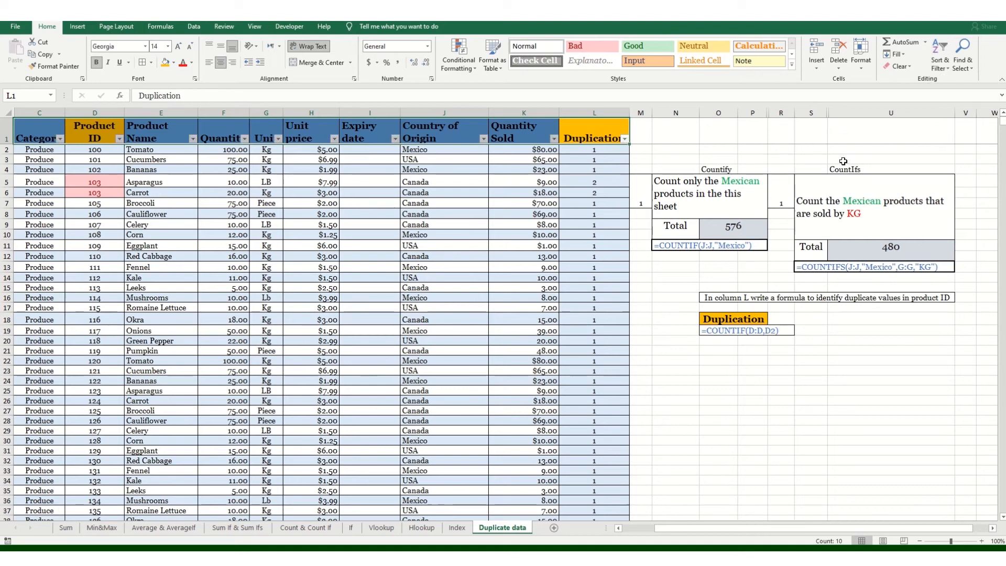
pyautogui.press('Down')
pyautogui.press('Down')
pyautogui.press('Down')
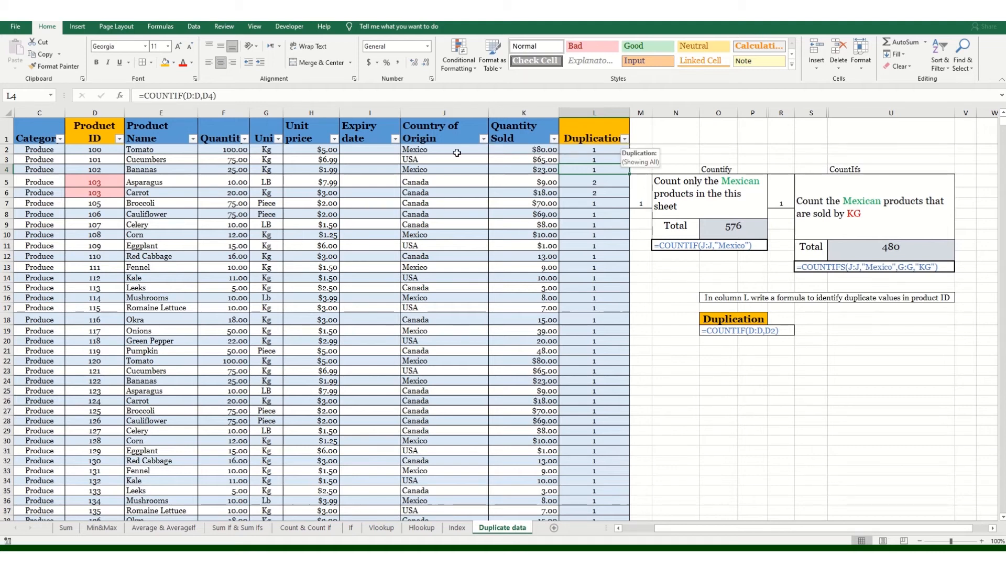
pyautogui.click(624, 139)
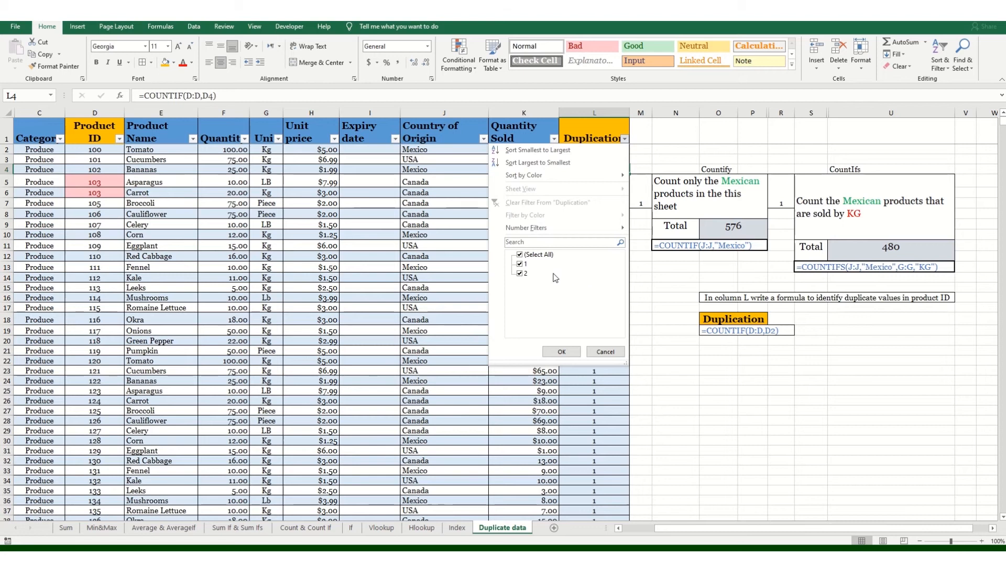
# Step: Filter Duplication to value 2 only and compare the two ID 103 rows, Asparagus and Carrot
pyautogui.click(520, 265)
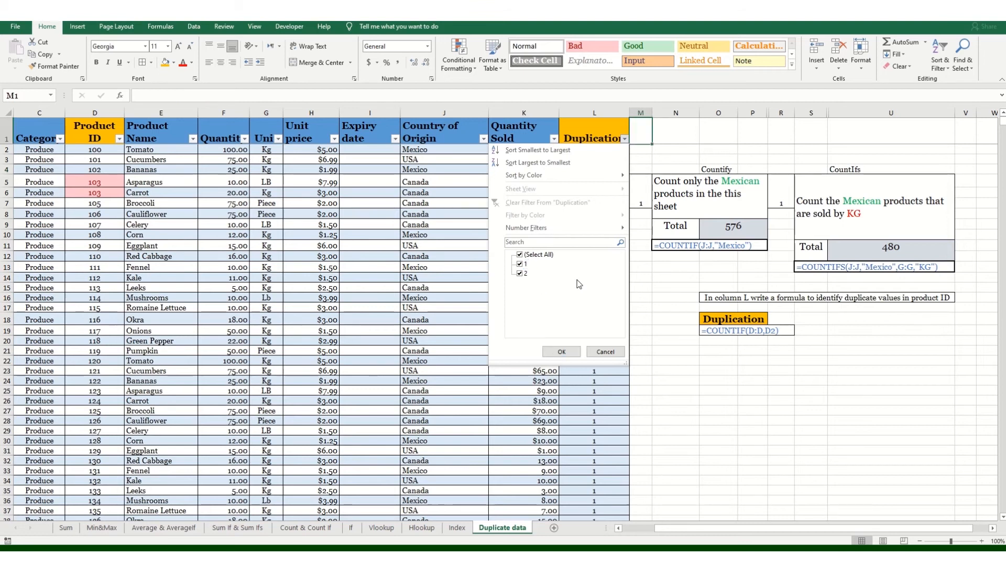
pyautogui.click(519, 264)
pyautogui.click(561, 351)
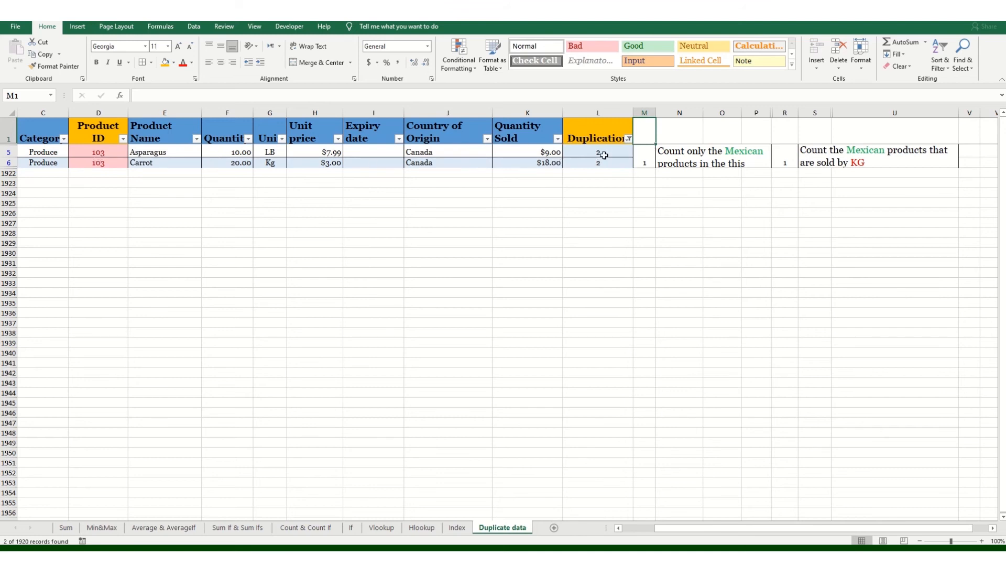
pyautogui.click(102, 163)
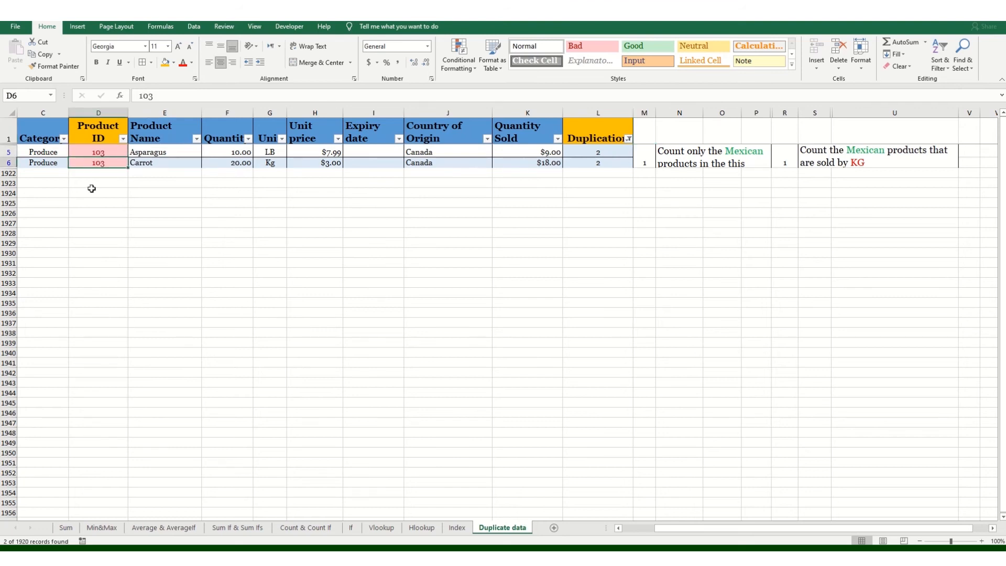
pyautogui.click(105, 153)
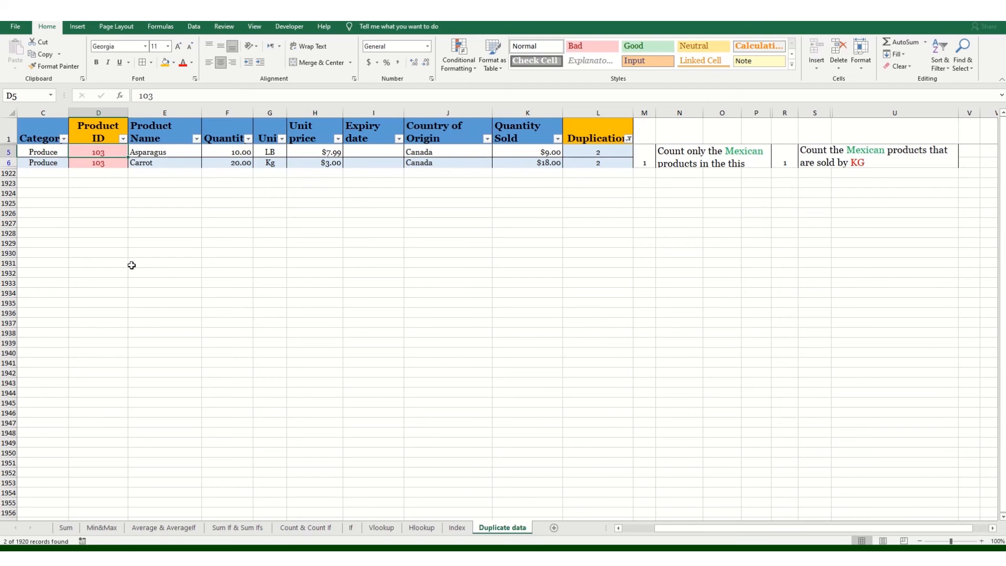
# Step: Restore Carrot's Product ID in D6 to 104 so both Duplication counts read 1
pyautogui.click(99, 164)
pyautogui.doubleClick(110, 163)
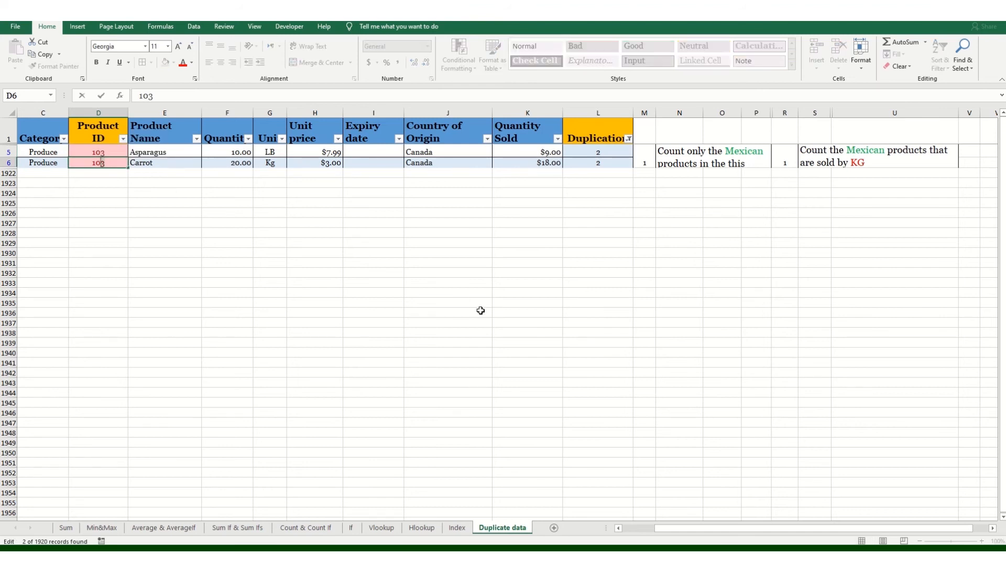
pyautogui.press('Return')
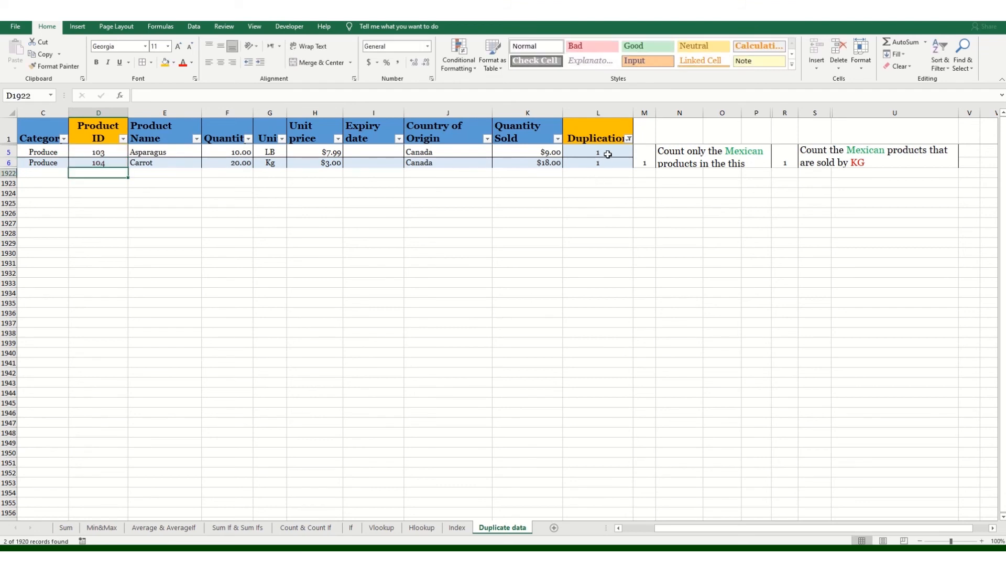
pyautogui.click(602, 153)
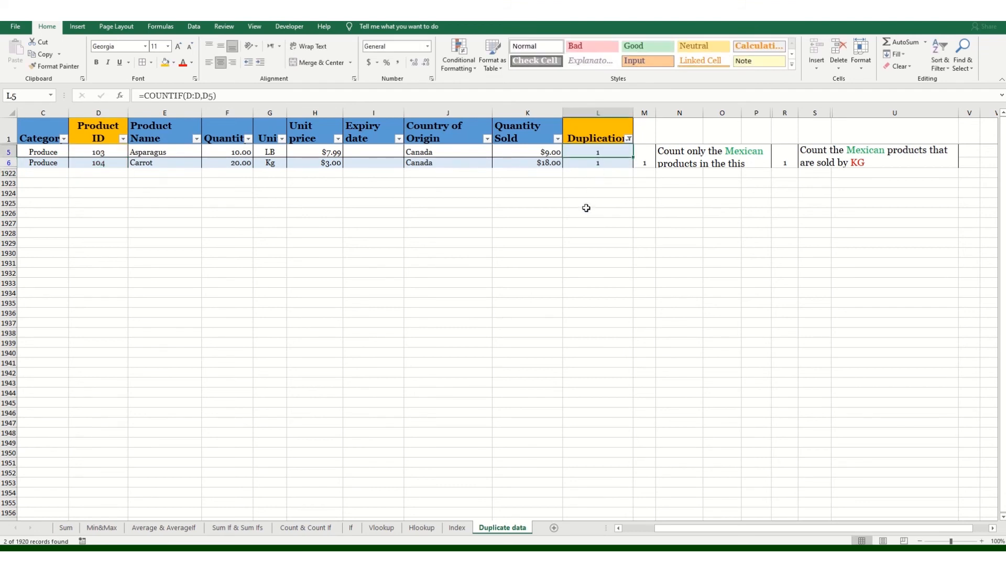
pyautogui.click(629, 139)
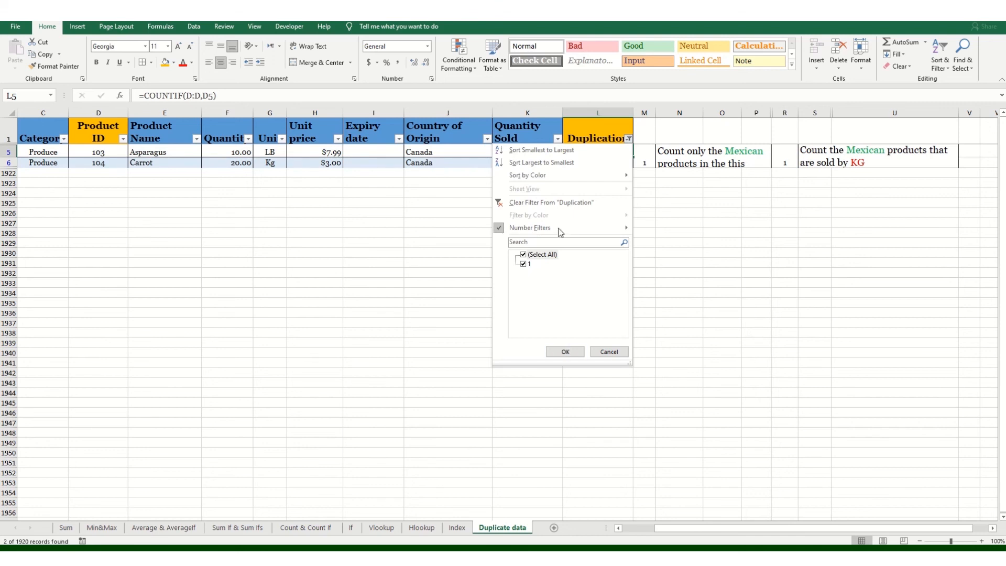
# Step: Clear the filter from the Duplication column so all product rows reappear
pyautogui.click(566, 207)
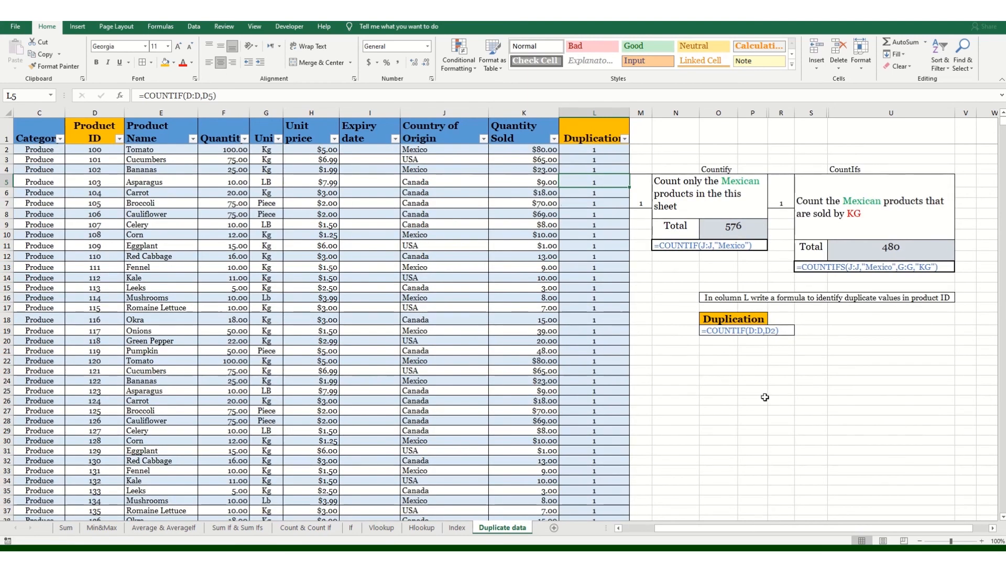
pyautogui.click(765, 398)
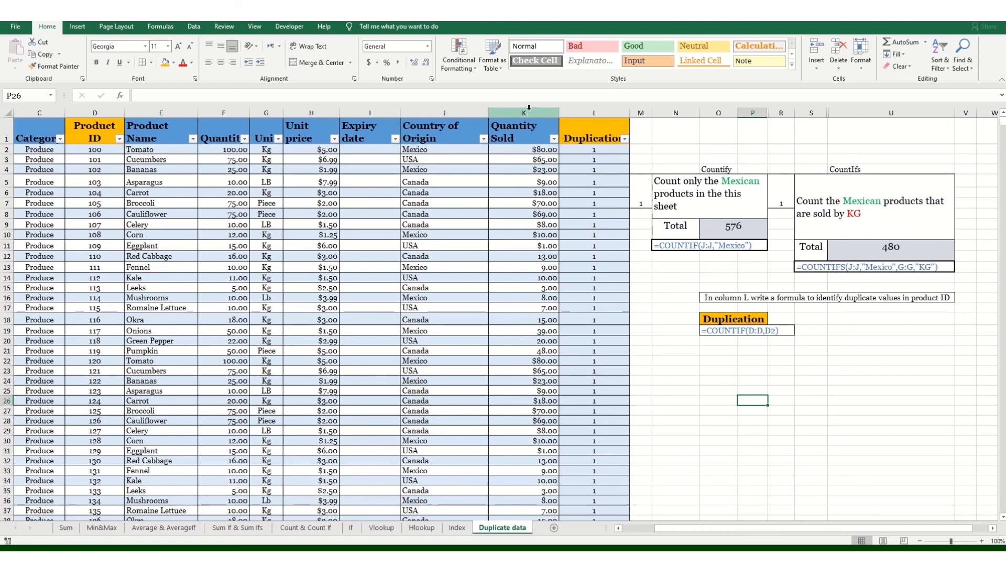
# Step: Enter =COUNTA(J:J) in cell O22 to count the Country of Origin column, returning 1921
pyautogui.click(733, 370)
pyautogui.write('=count')
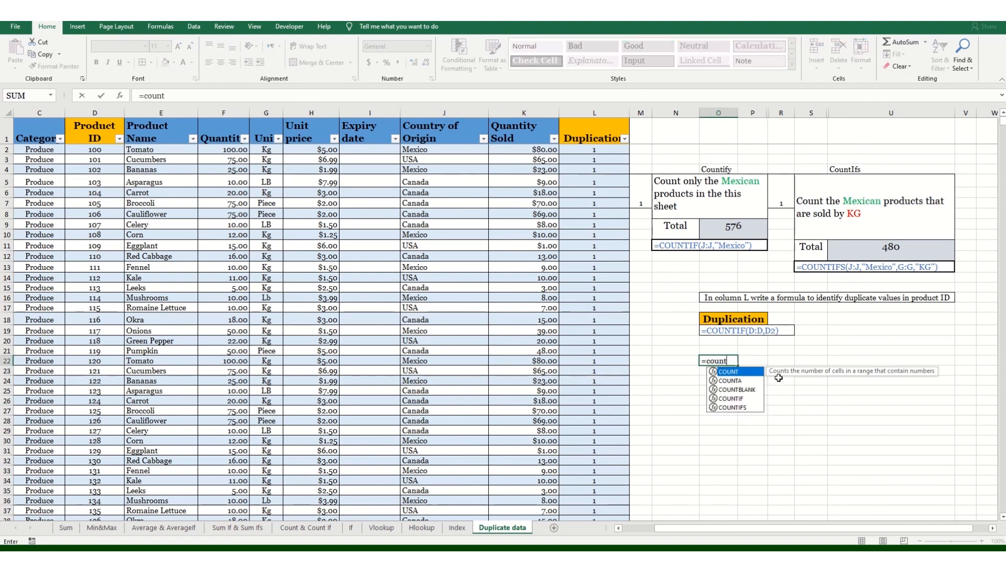
pyautogui.press('Down')
pyautogui.press('Tab')
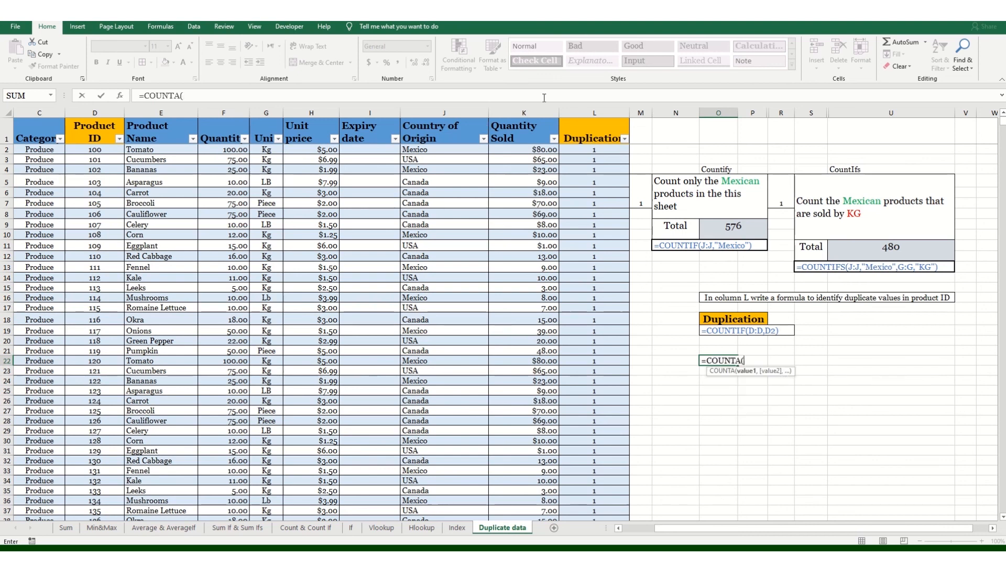
pyautogui.click(444, 112)
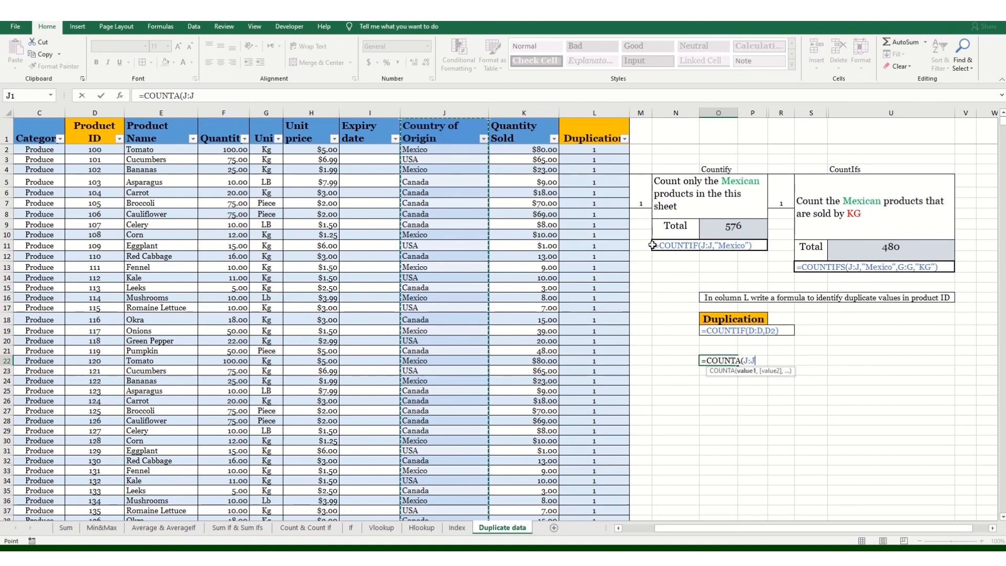
pyautogui.write(')')
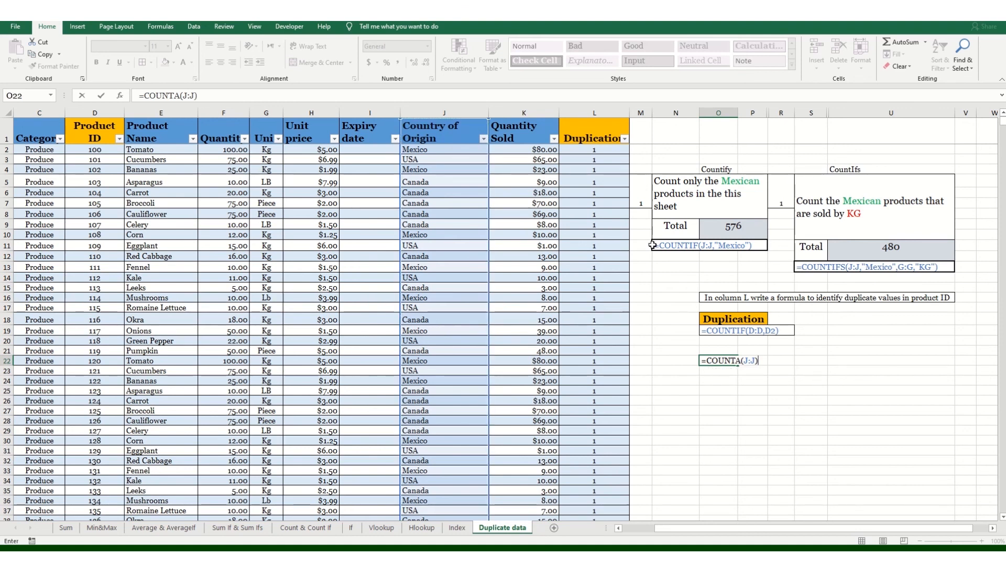
pyautogui.hotkey('ctrl', 'Return')
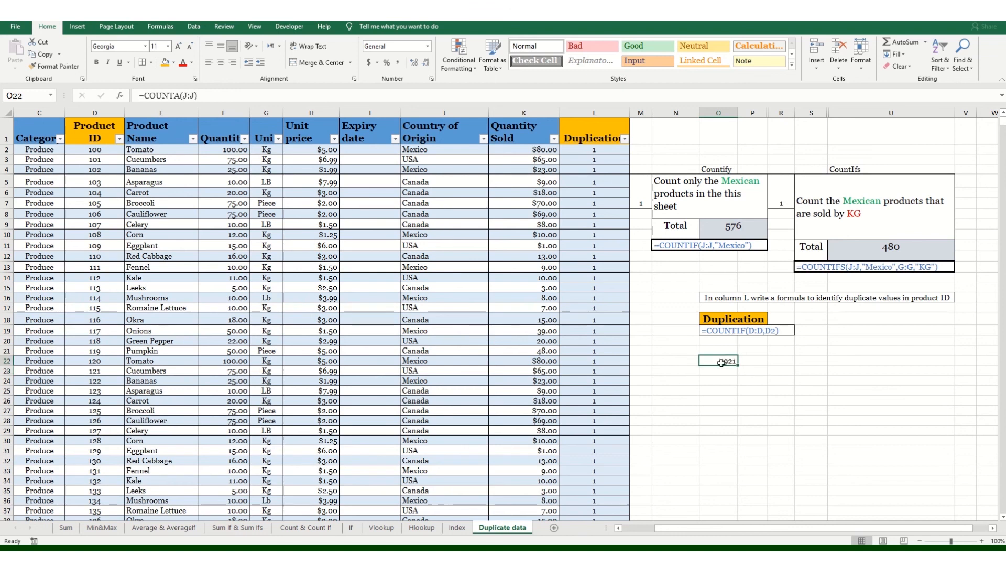
pyautogui.press('F2')
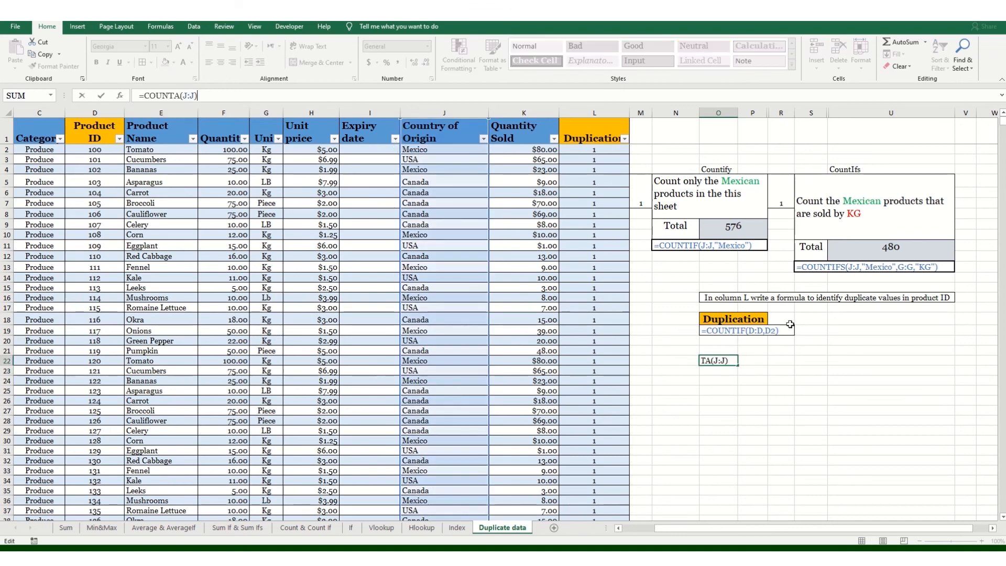
pyautogui.press('Return')
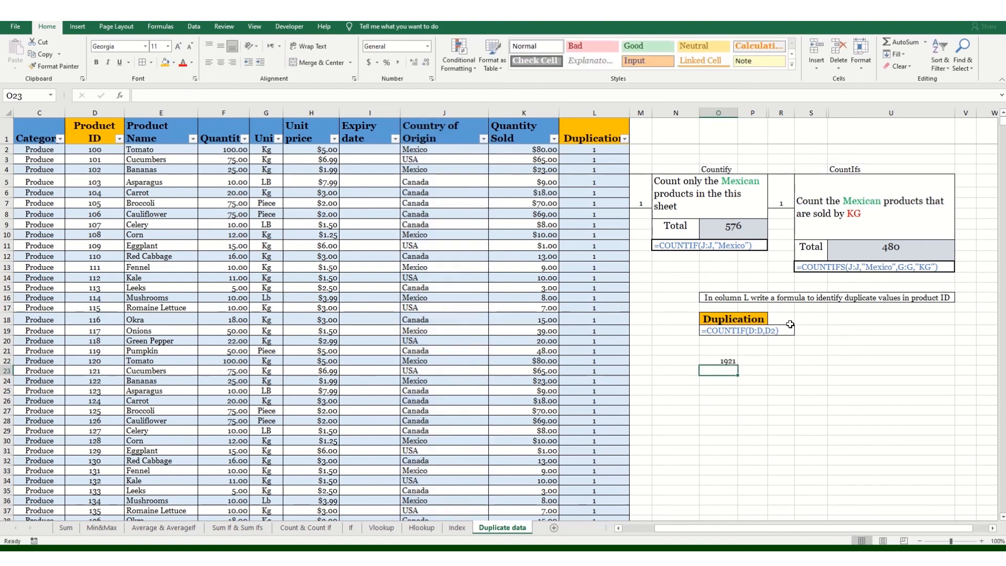